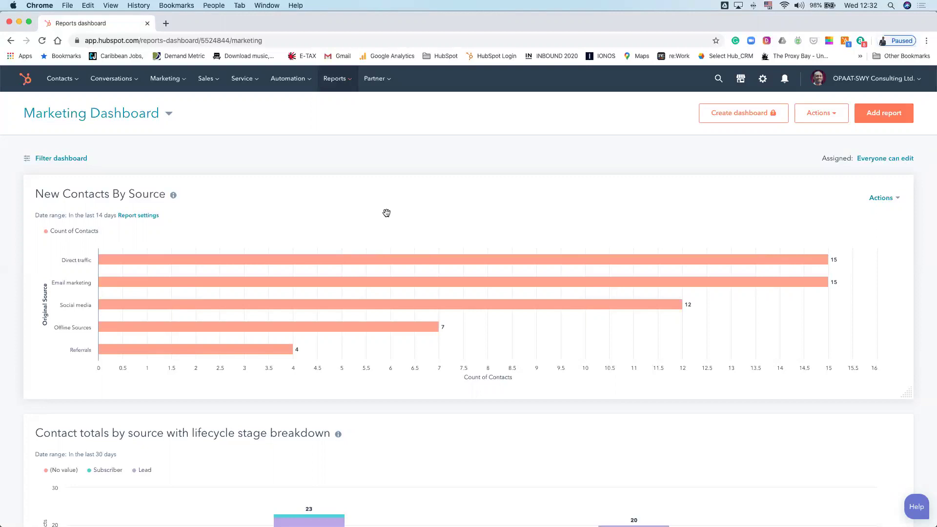
- Review the dashboard's reports on new contacts by source, lifecycle stage breakdown, contacts created by day and recent website visits
scroll(351, 244, down, 2)
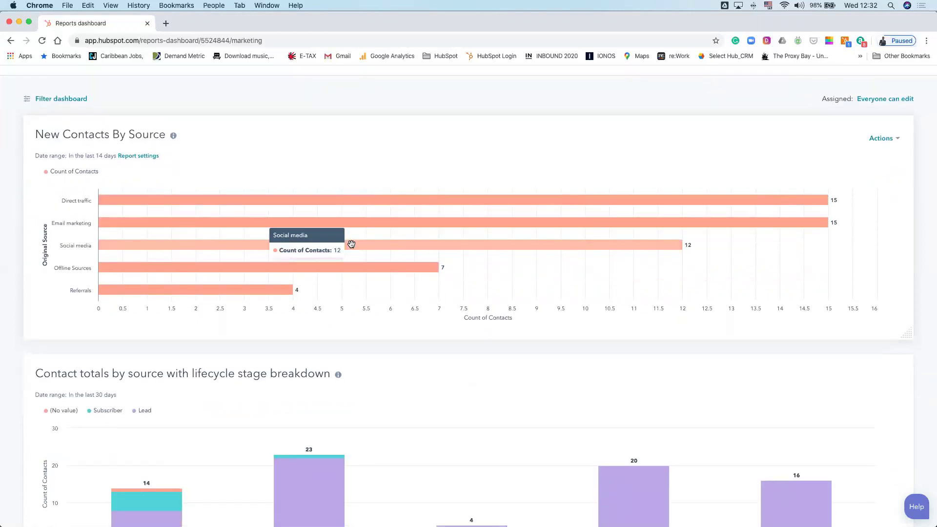
scroll(351, 244, down, 1)
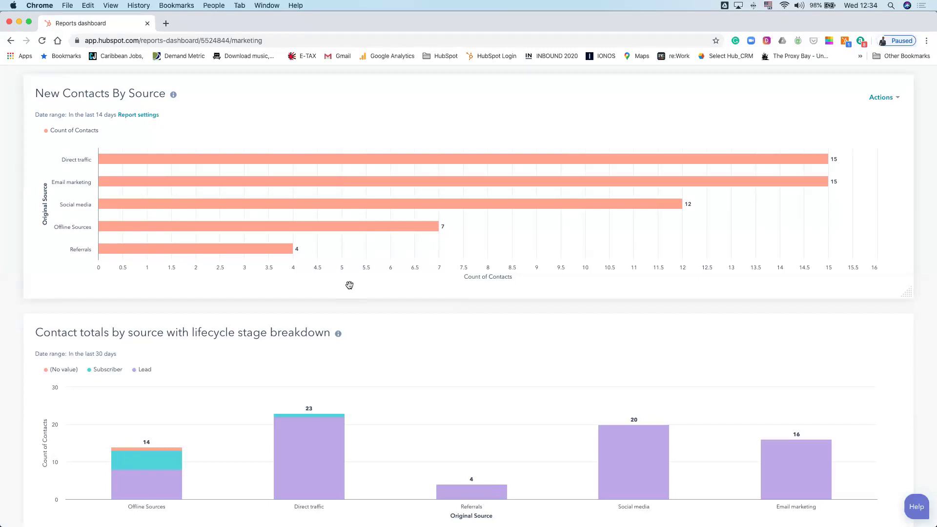
scroll(350, 285, down, 5)
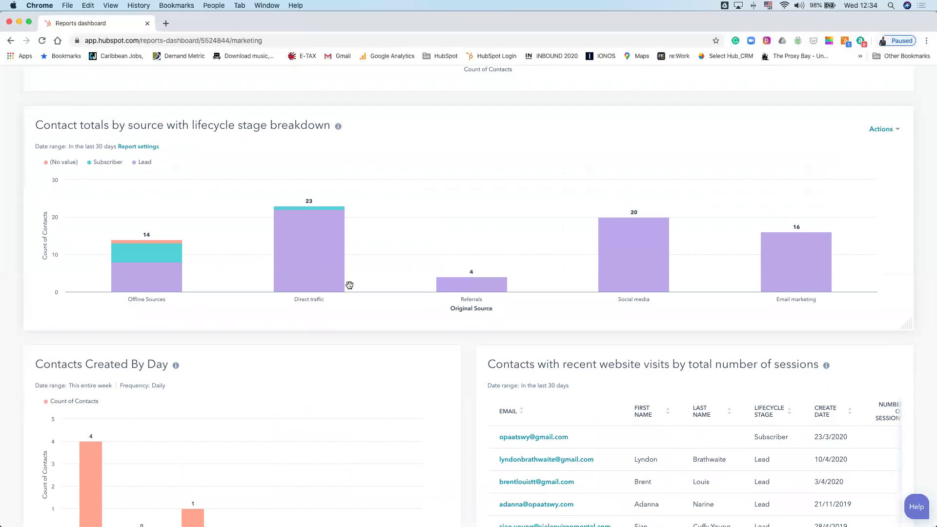
mouse_move(162, 283)
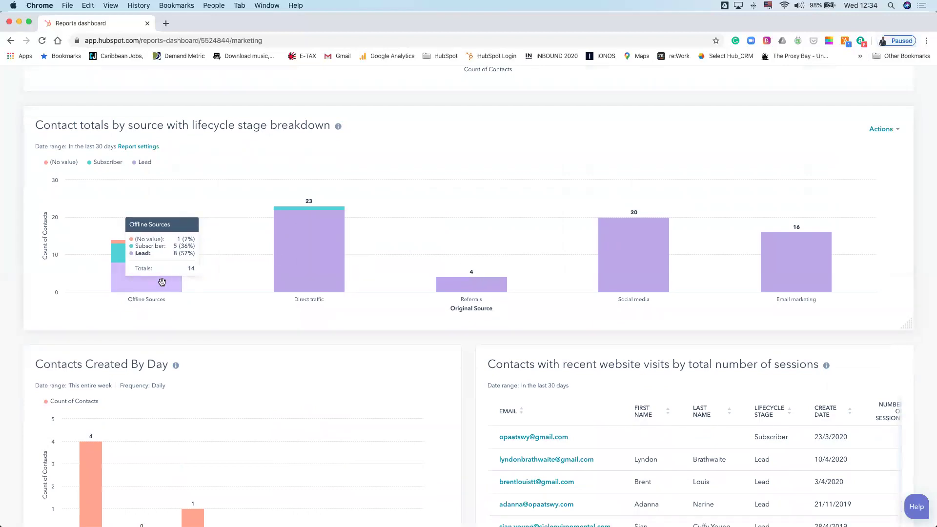
mouse_move(298, 244)
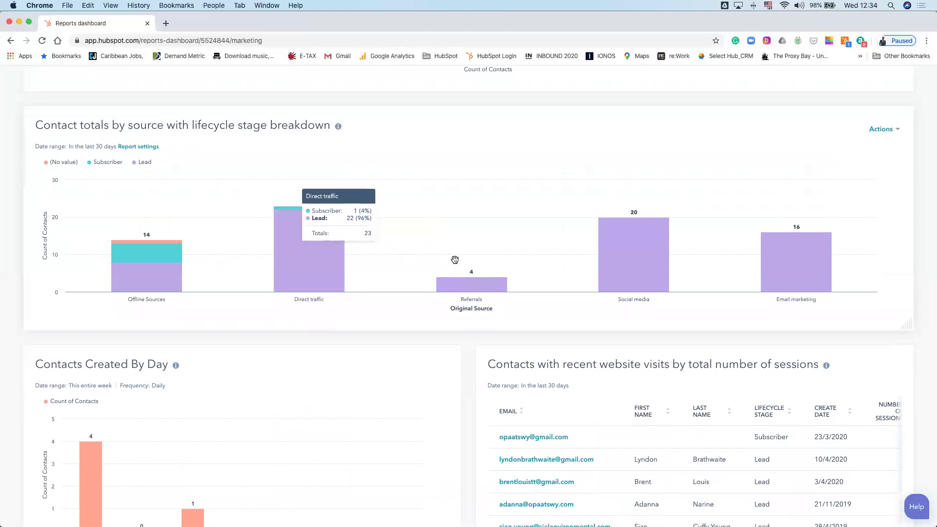
mouse_move(628, 262)
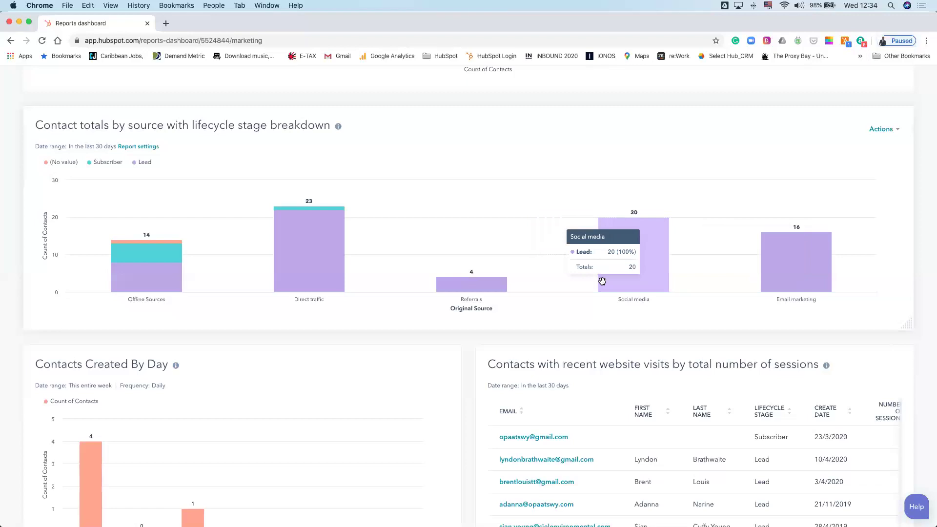
mouse_move(340, 277)
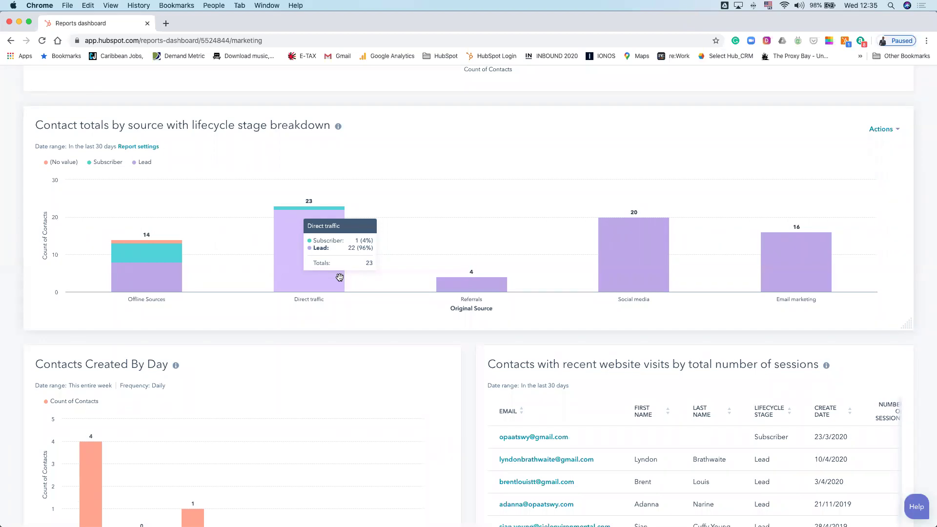
scroll(340, 277, down, 3)
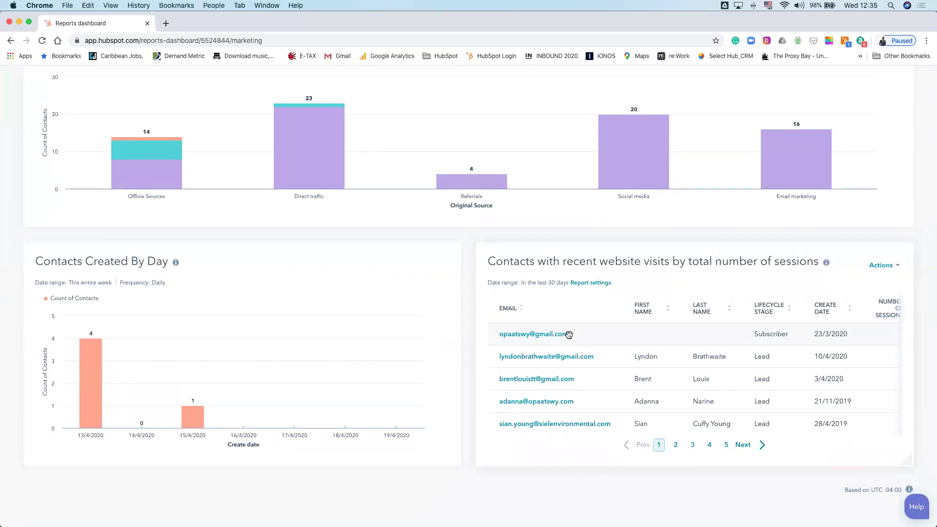
- Open the list of marketing forms with their views and submission rates
scroll(569, 334, up, 8)
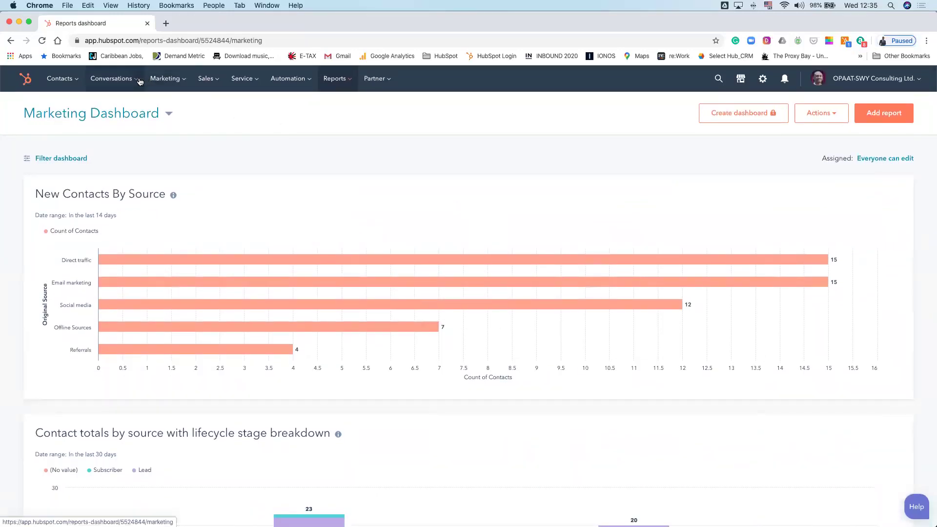
mouse_move(185, 88)
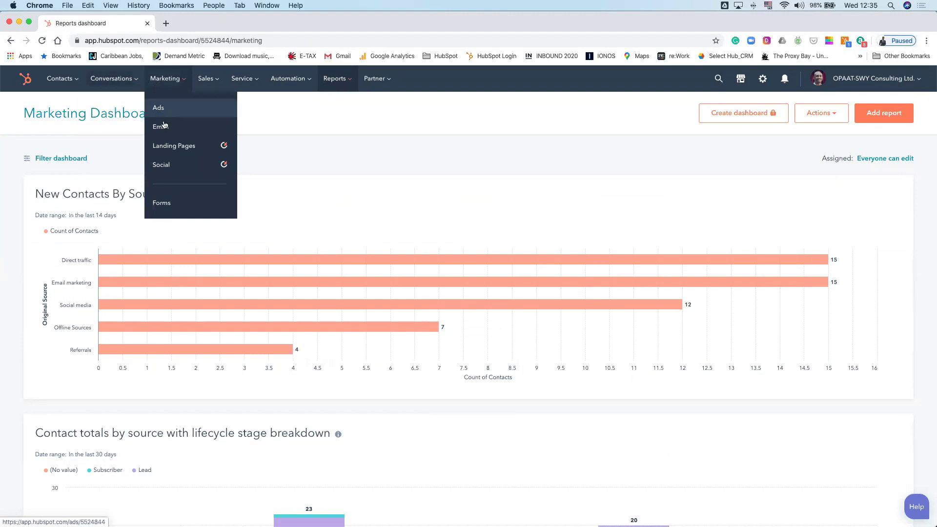
click(160, 201)
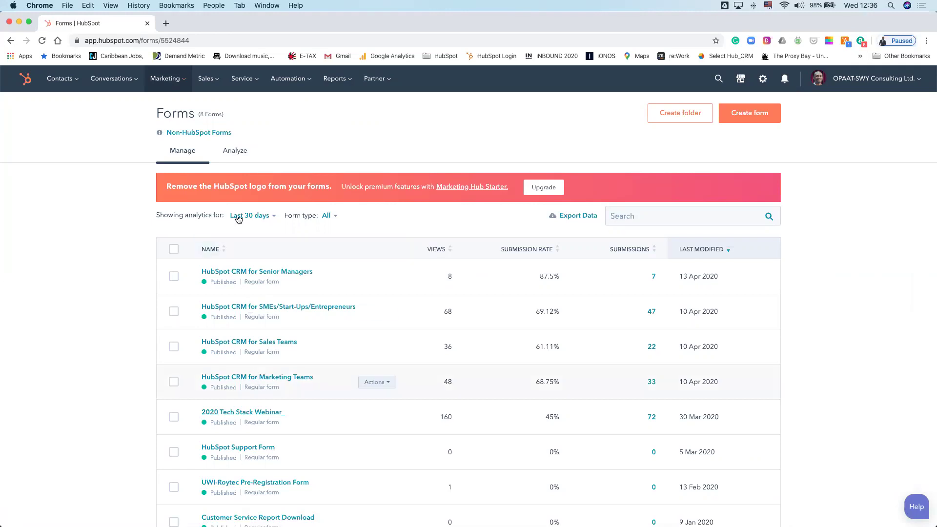
- Go to the marketing Ads tool and display its audiences
mouse_move(185, 86)
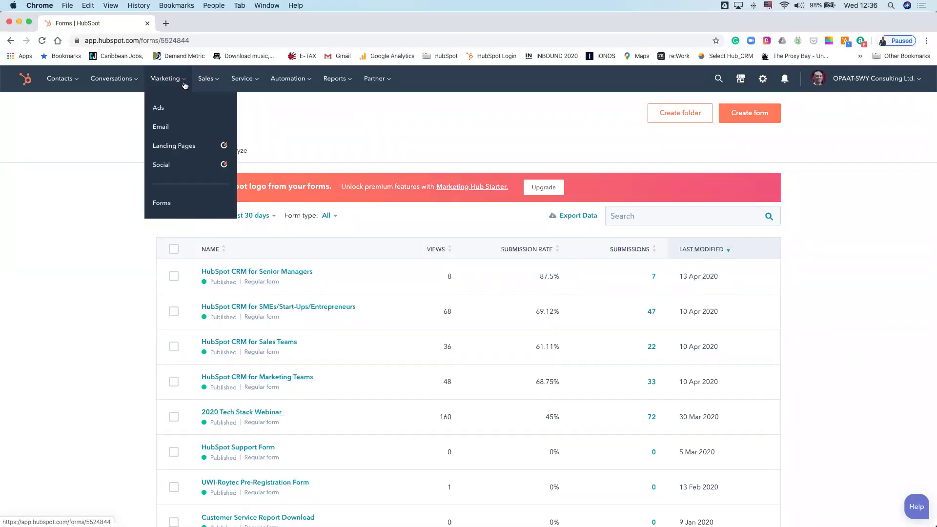
click(162, 106)
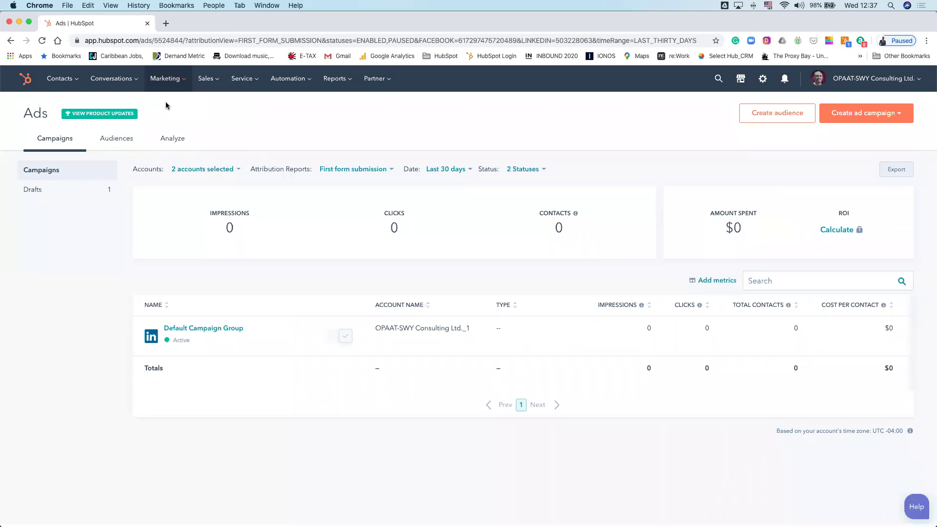
click(120, 142)
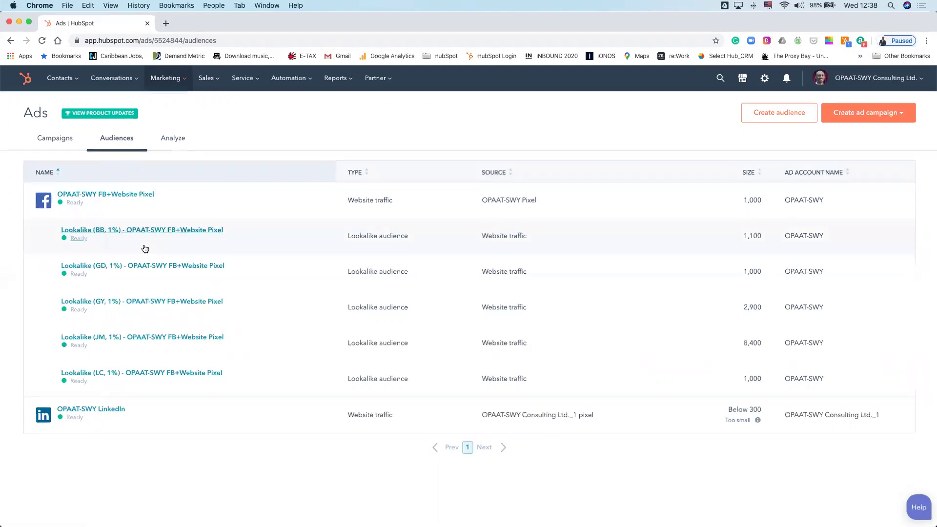
- Examine the Facebook lookalike audiences and the LinkedIn audience, including their types, sources, sizes and ad accounts
scroll(144, 247, up, 5)
scroll(145, 249, down, 5)
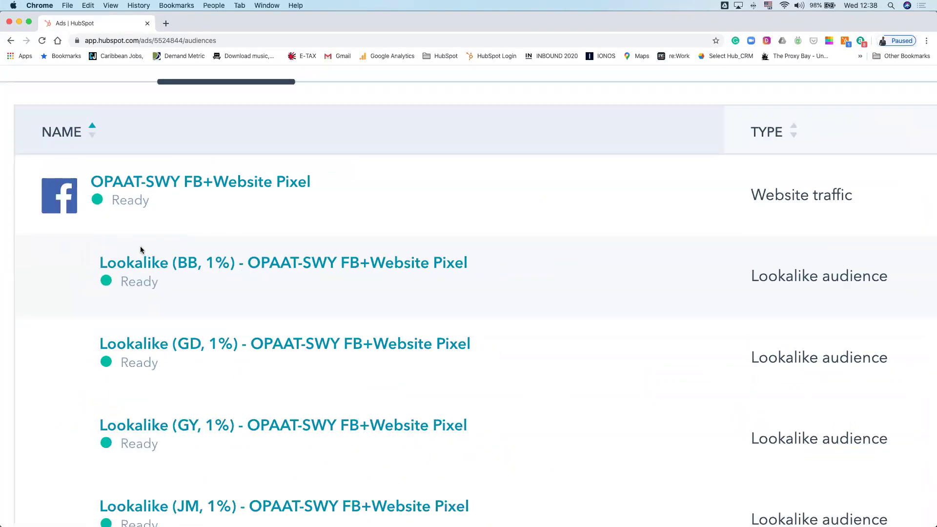
scroll(140, 249, down, 3)
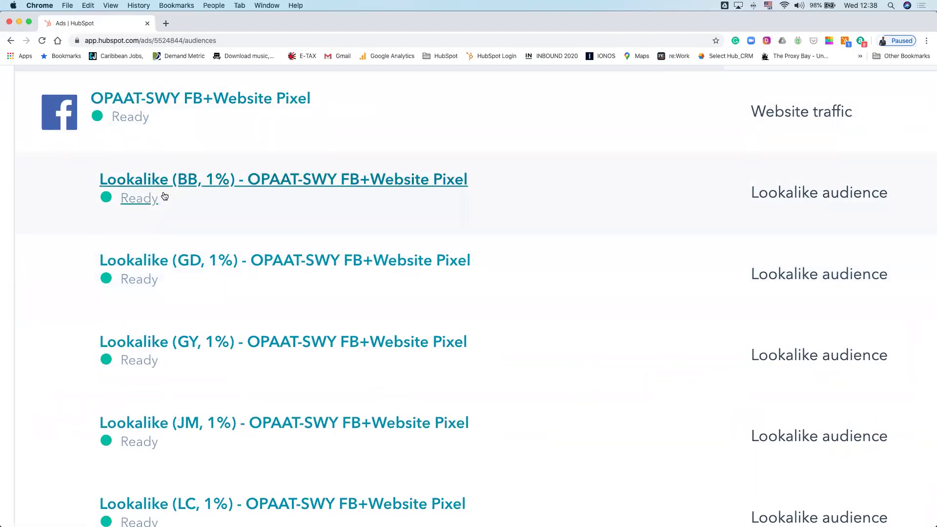
scroll(164, 196, right, 2)
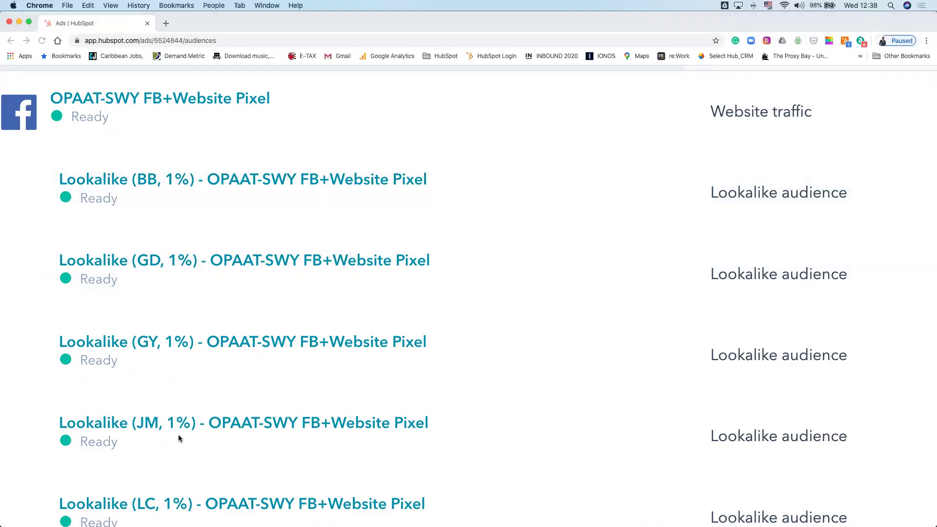
scroll(178, 439, down, 5)
scroll(179, 438, down, 3)
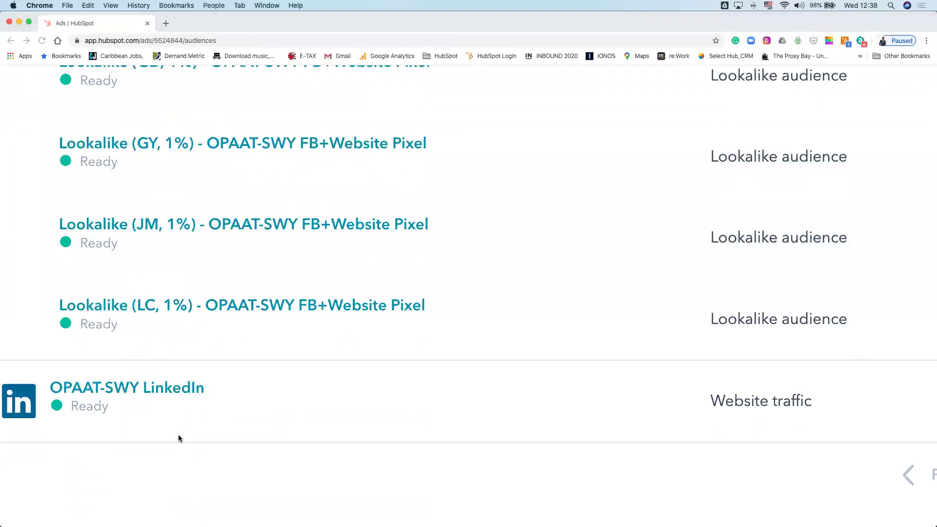
scroll(179, 438, up, 5)
scroll(178, 435, down, 5)
scroll(179, 435, up, 5)
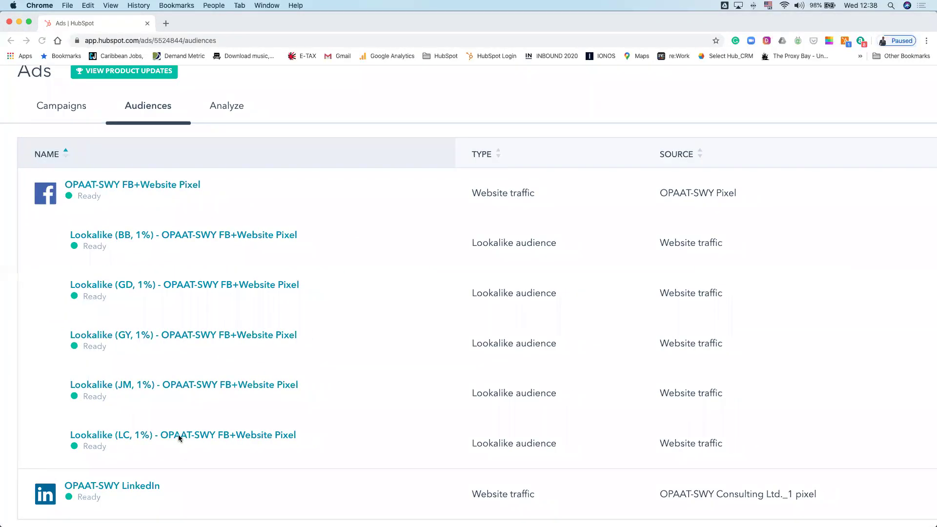
scroll(178, 435, right, 5)
scroll(179, 438, right, 3)
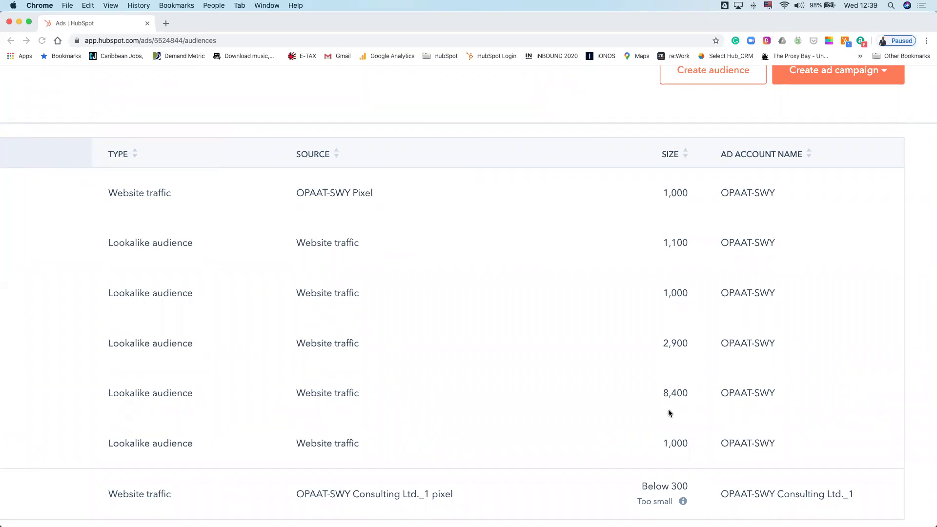
scroll(706, 362, down, 3)
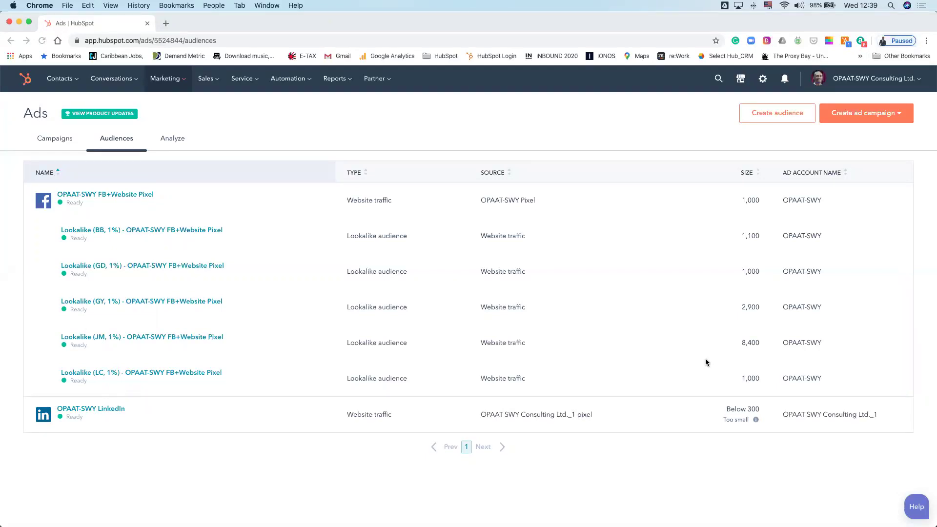
- Open the ads analysis and review its impressions, clicks, contacts and cost per click reports
click(173, 143)
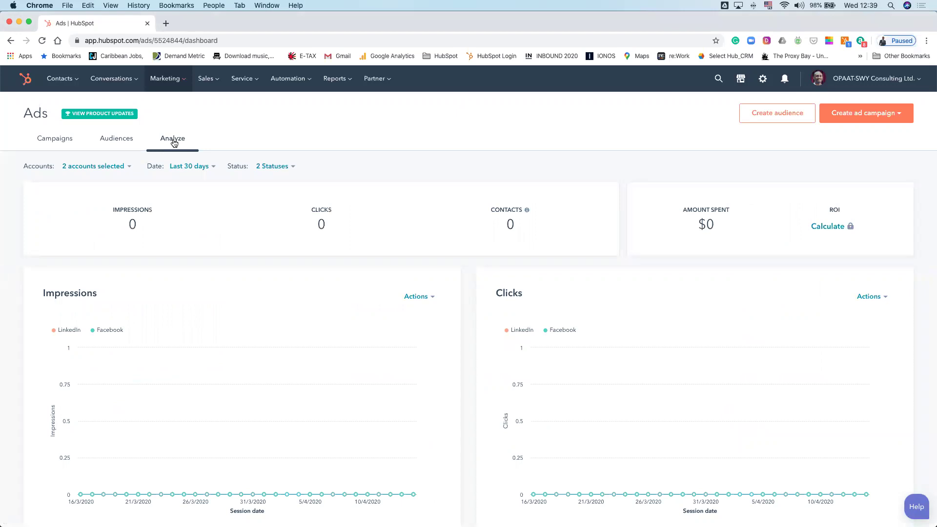
scroll(174, 143, down, 5)
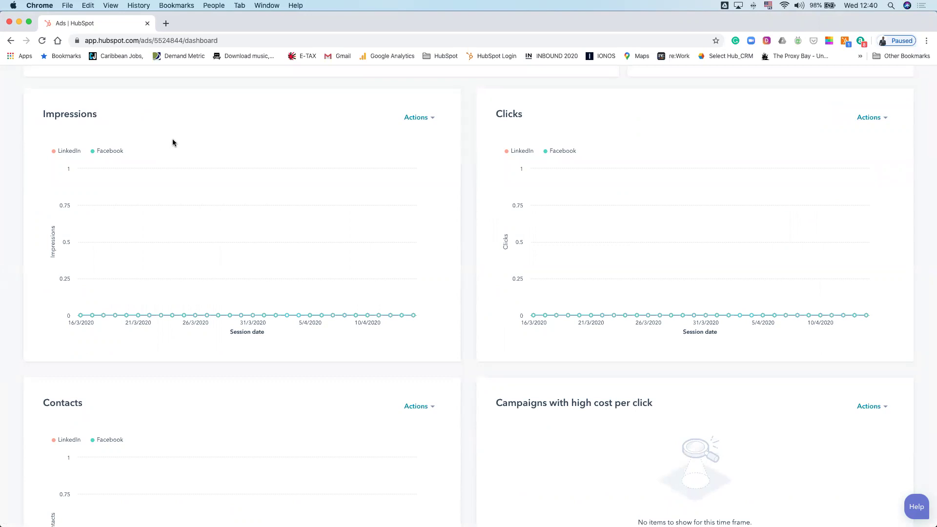
scroll(173, 143, up, 5)
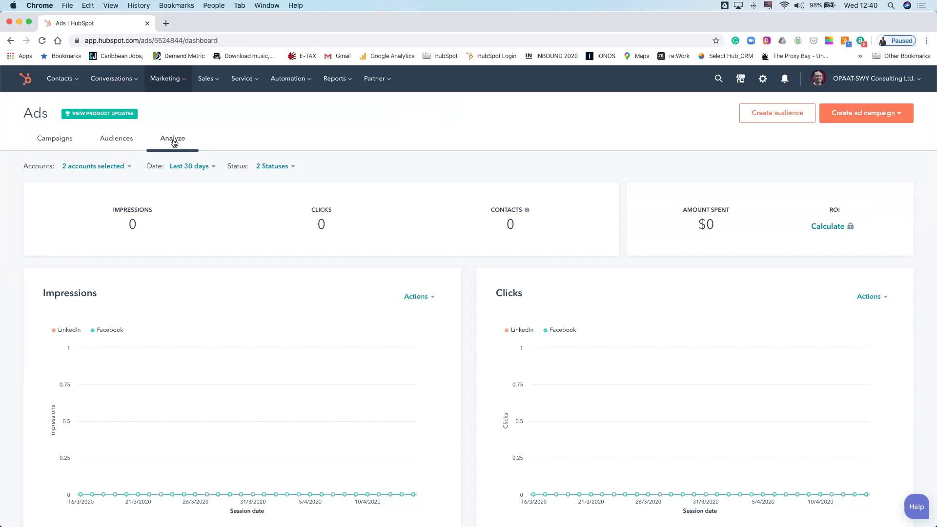
- Open the marketing emails list and briefly view the details of the Restart_HS for Sales Teams_2 email
click(185, 83)
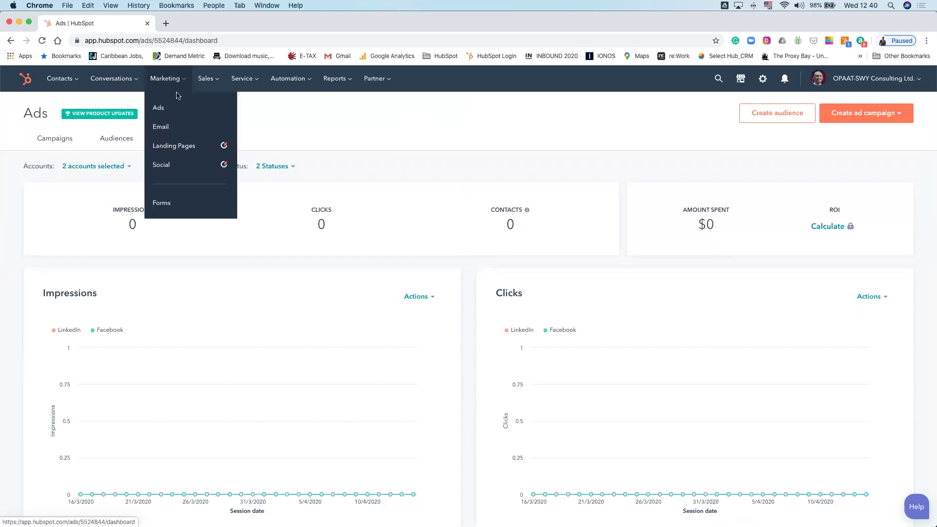
click(161, 127)
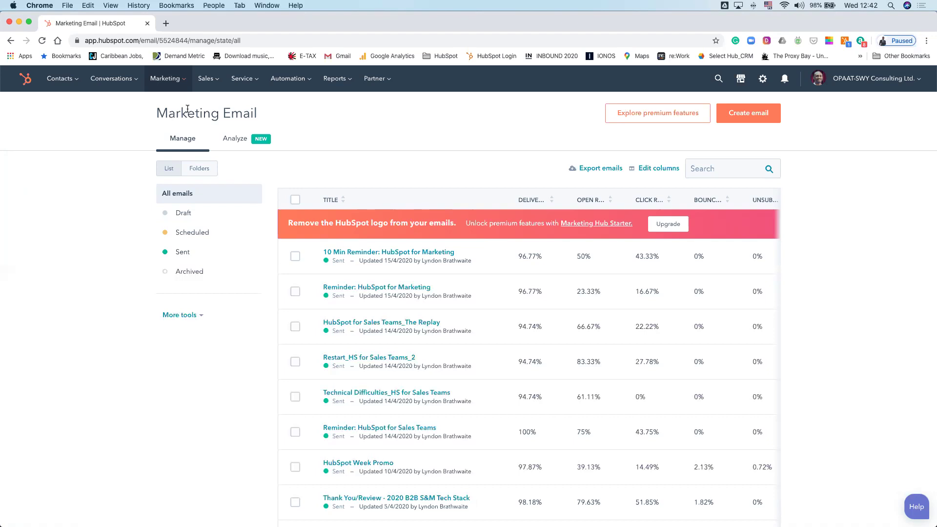
click(357, 353)
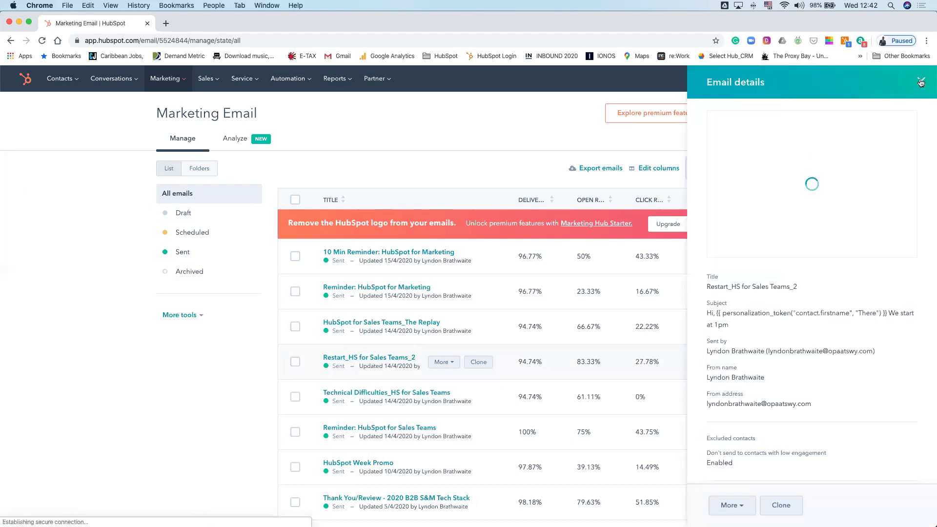
click(920, 81)
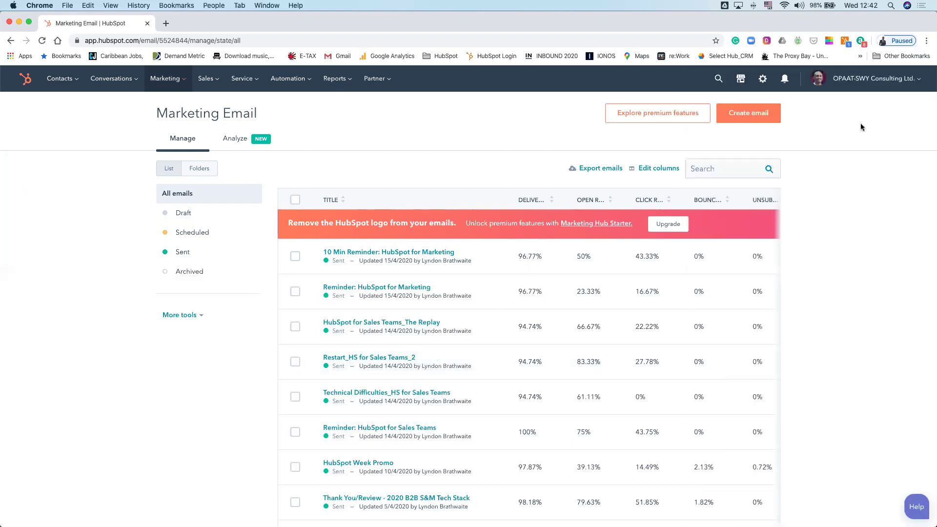
- Open the Thank You/Review - 2020 B2B S&M Tech Stack email and review its open, click and delivery performance
scroll(452, 351, down, 2)
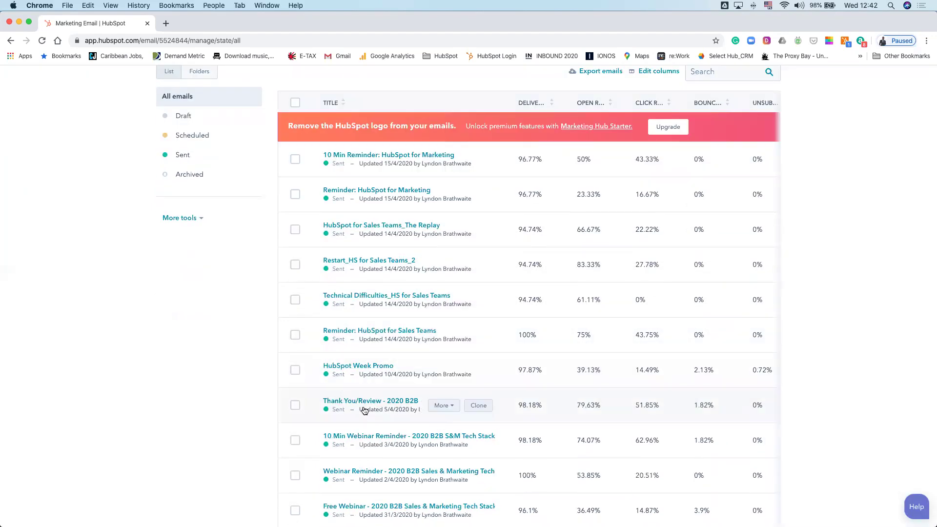
scroll(368, 440, down, 1)
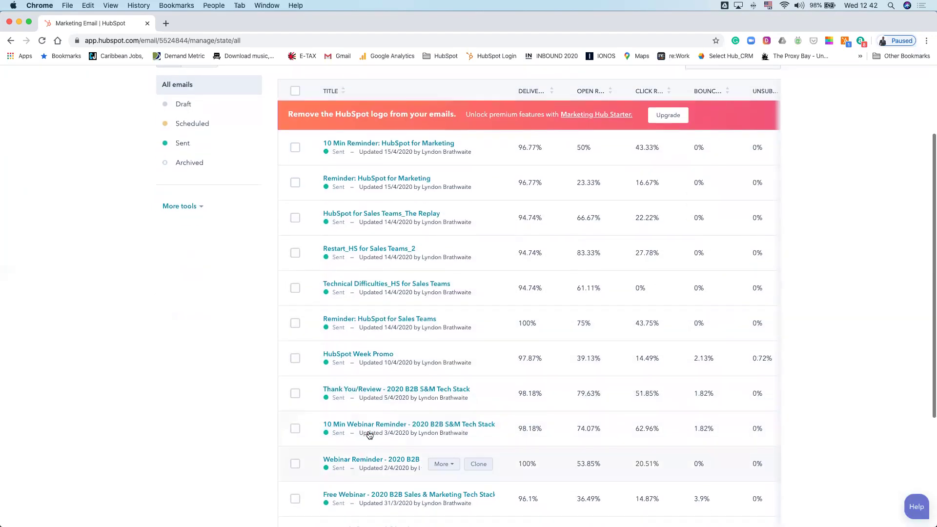
click(374, 391)
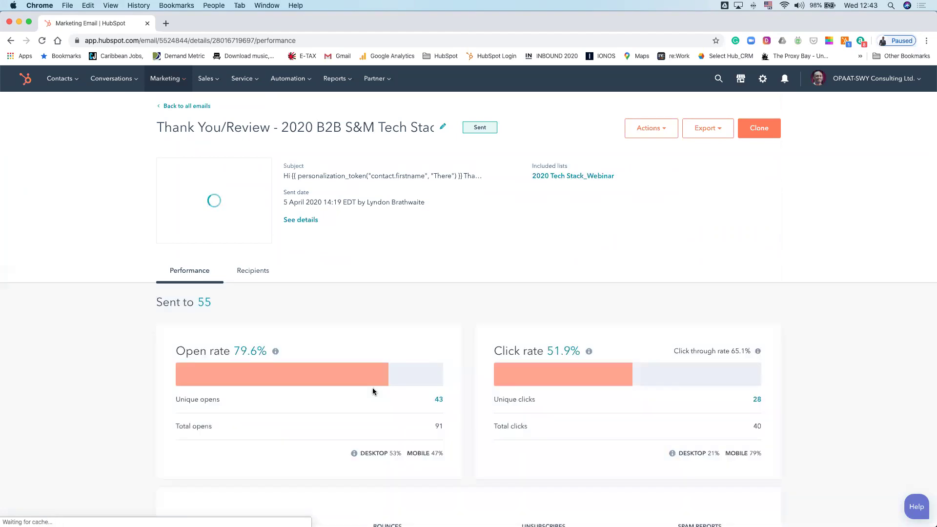
scroll(373, 388, down, 5)
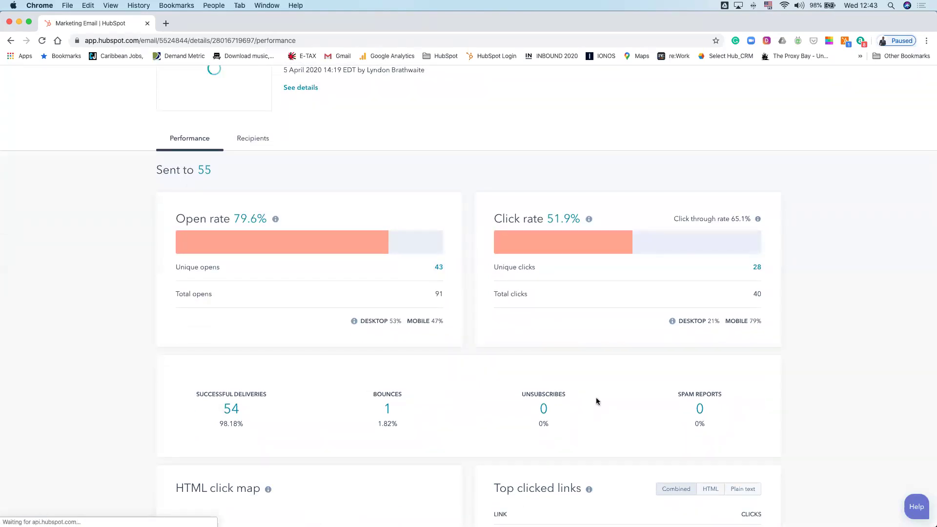
scroll(409, 455, up, 2)
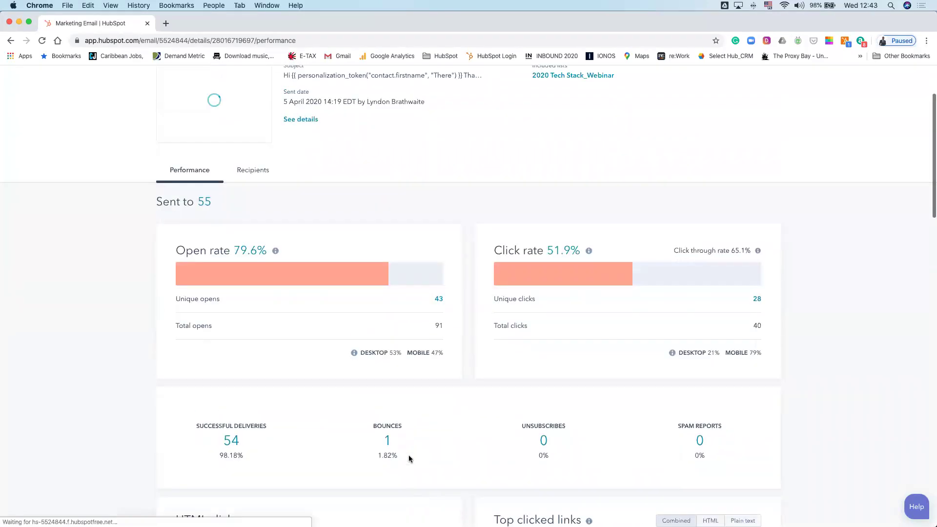
- Preview the sent thank-you email in full and look through its video, message and feedback request
scroll(408, 455, up, 3)
click(234, 195)
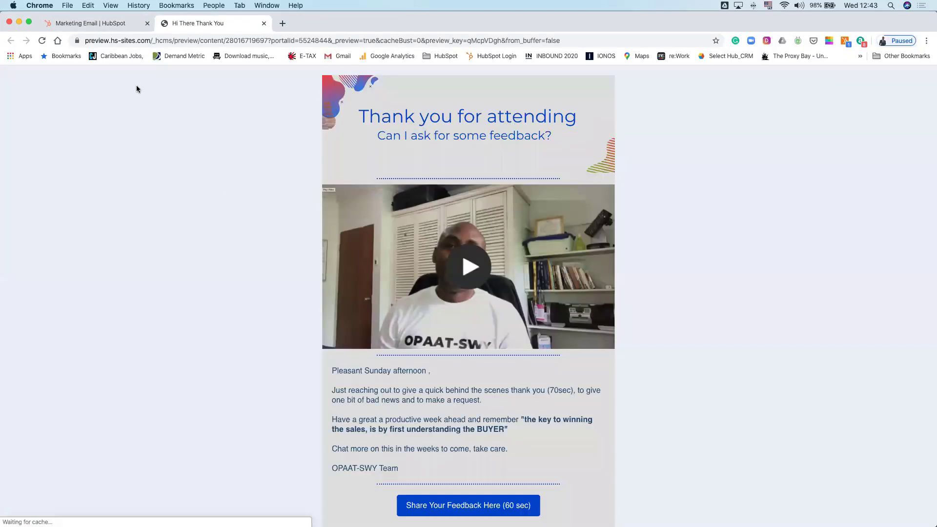
scroll(378, 226, down, 3)
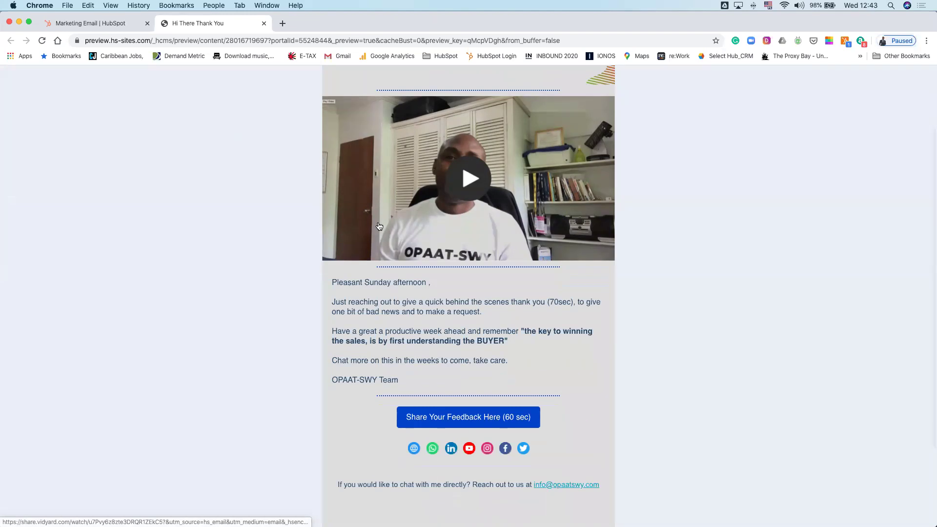
- Finish looking through the thank-you email preview and its performance report, and return to the marketing emails list
scroll(379, 226, down, 4)
scroll(378, 225, up, 7)
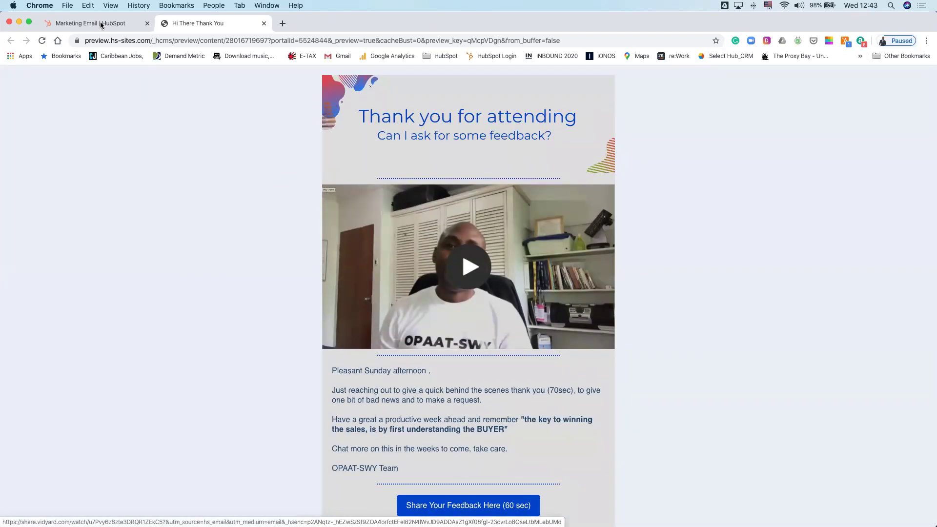
click(101, 24)
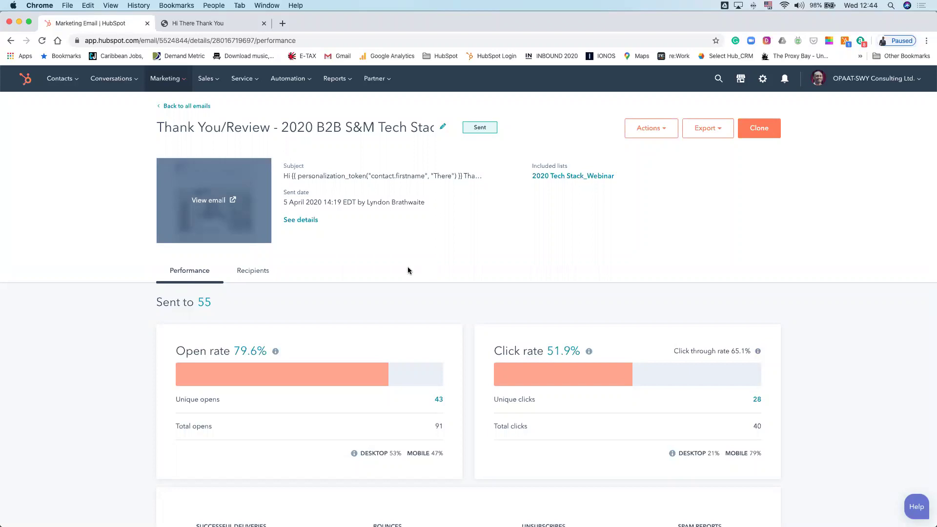
scroll(405, 268, down, 5)
scroll(405, 268, up, 6)
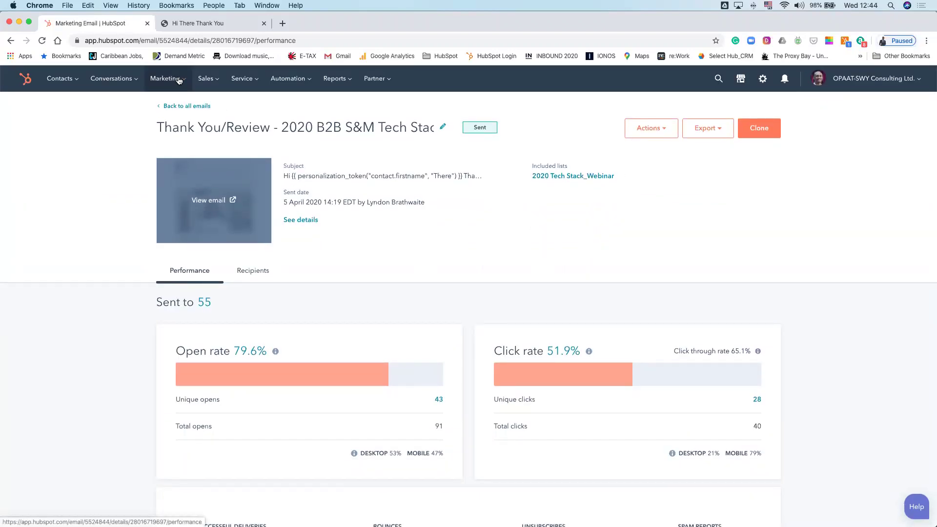
mouse_move(178, 81)
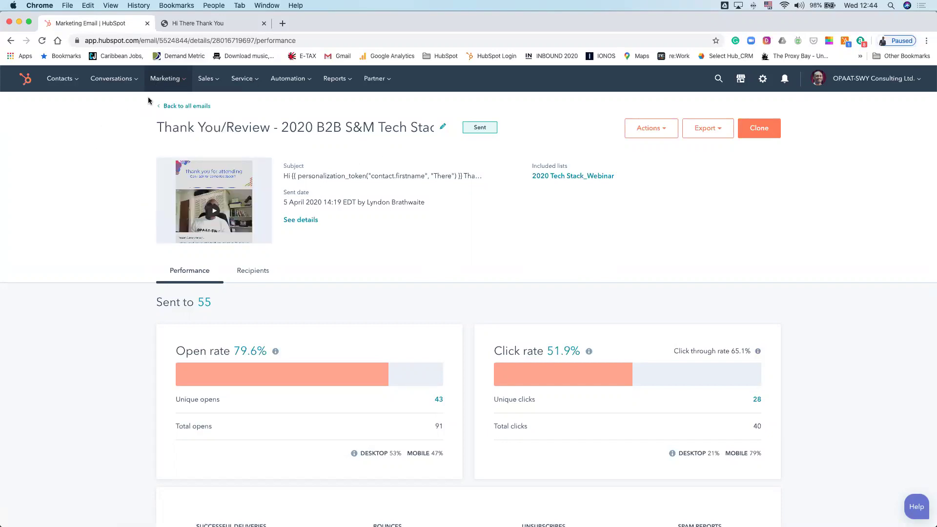
click(10, 42)
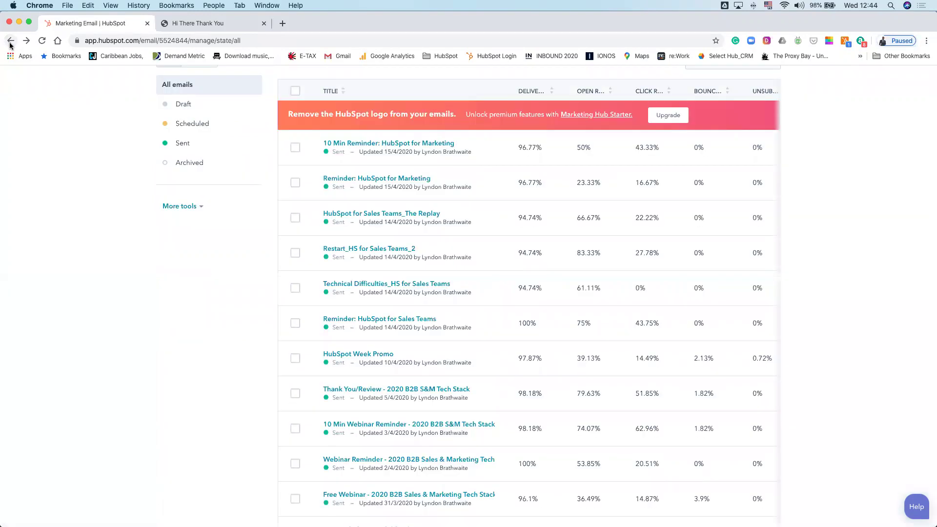
scroll(467, 170, up, 5)
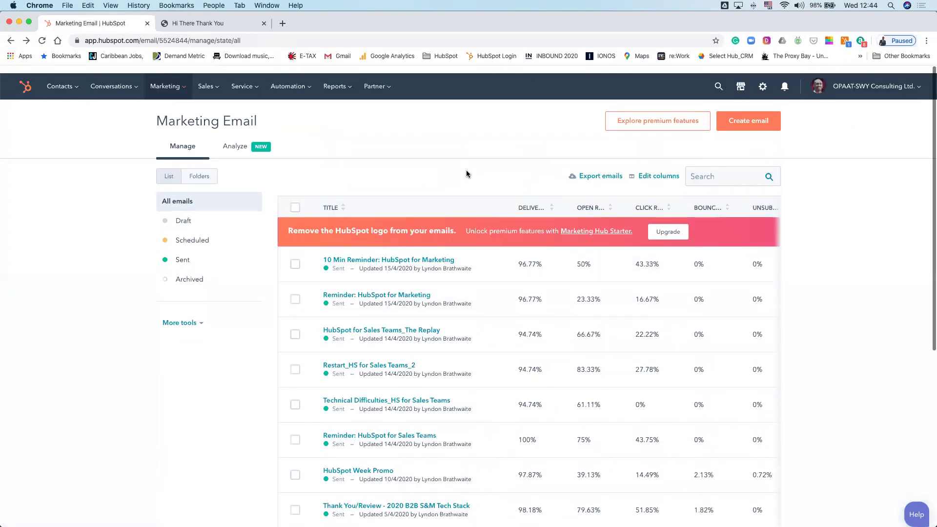
- Start a new marketing email, browse the free and premium templates, and choose the Simple template
click(738, 116)
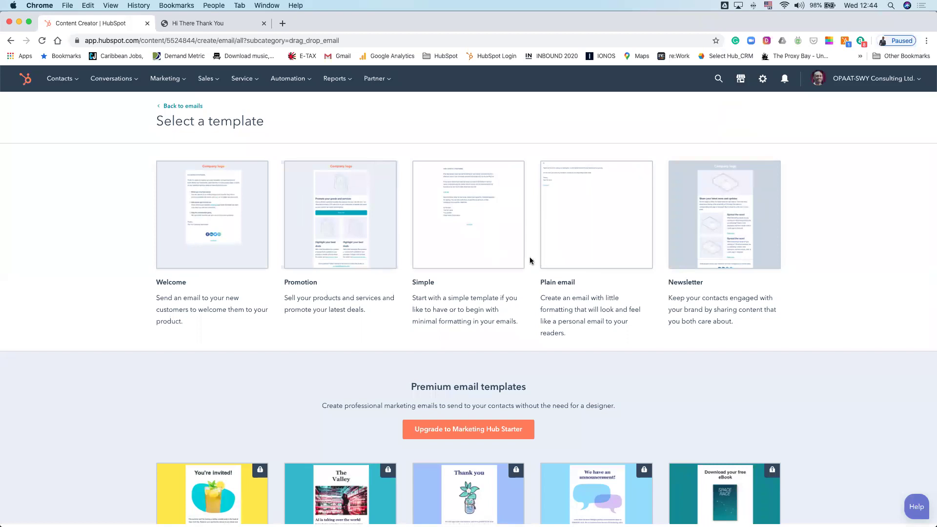
scroll(529, 259, down, 6)
scroll(529, 260, down, 2)
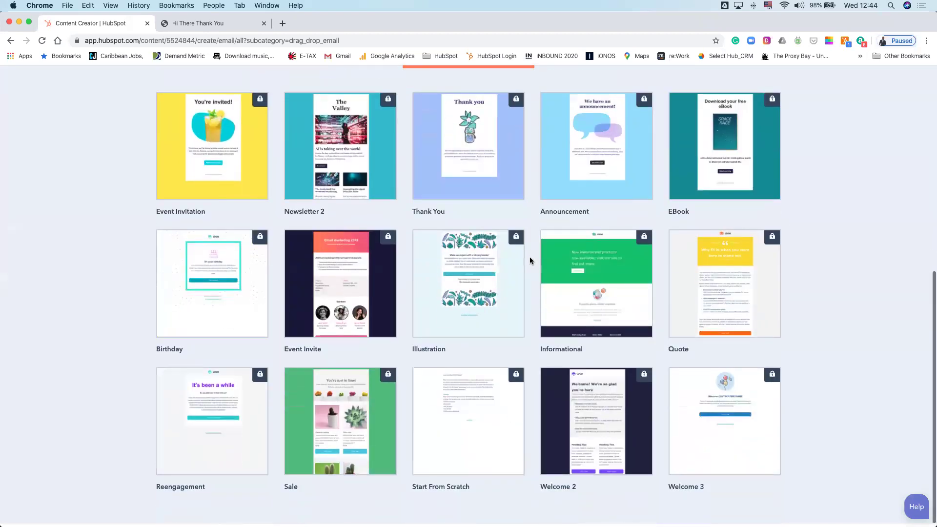
scroll(529, 256, up, 8)
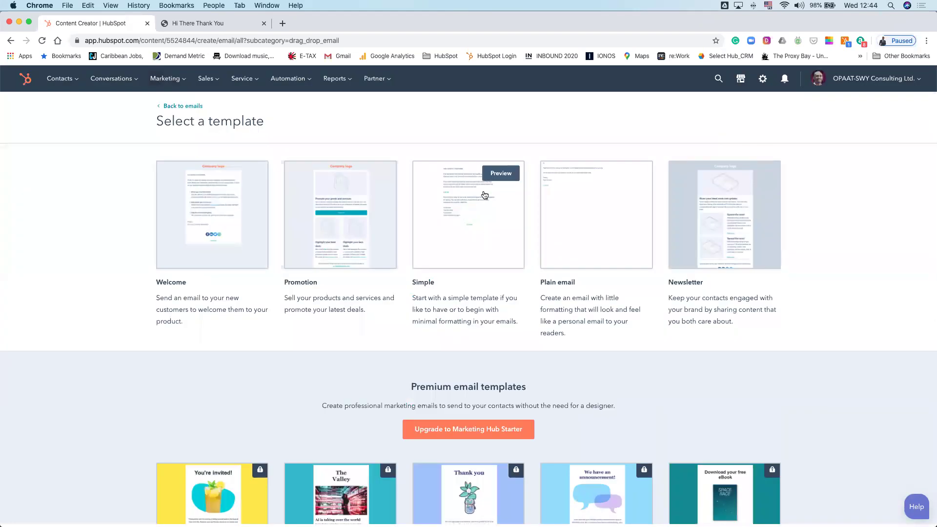
click(472, 199)
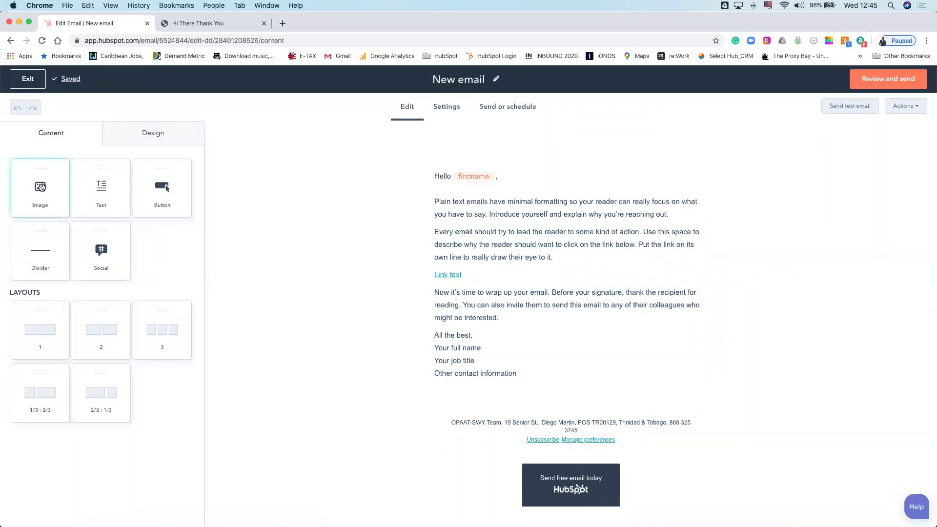
- Add an image block above the email's greeting and start a Canva design for it in the Email Header (600 × 200 px) format
drag(40, 187, 473, 161)
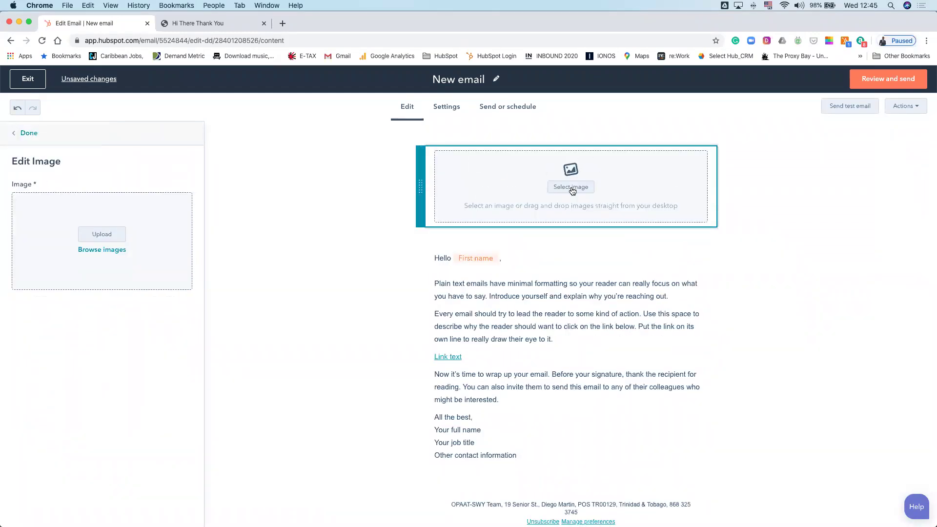
click(571, 188)
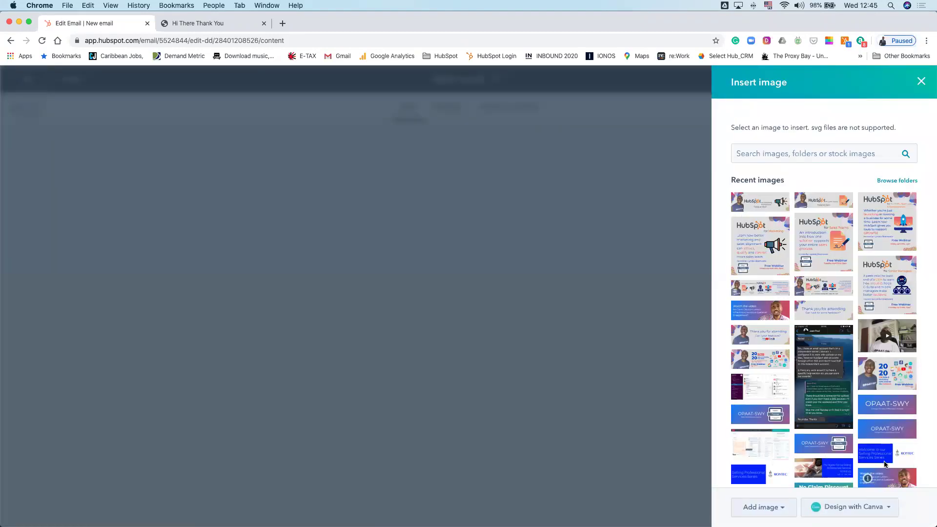
click(885, 509)
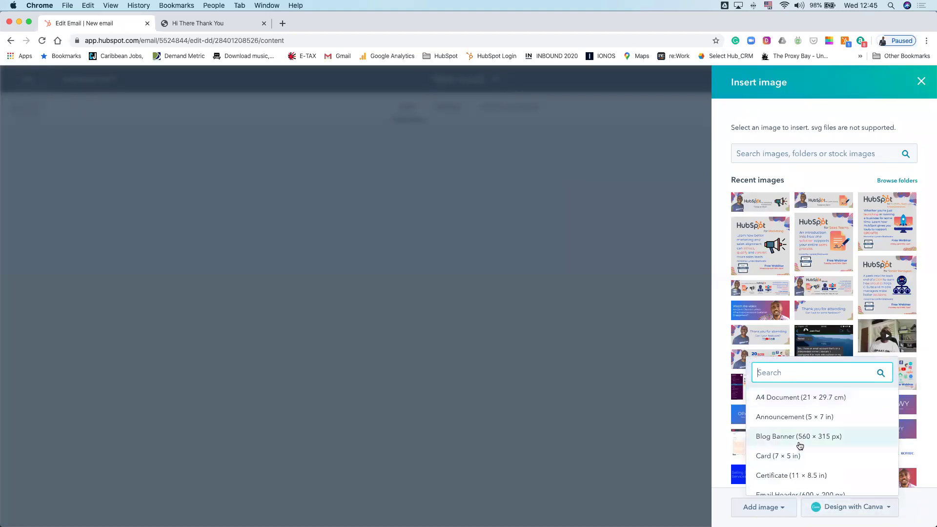
scroll(798, 445, down, 3)
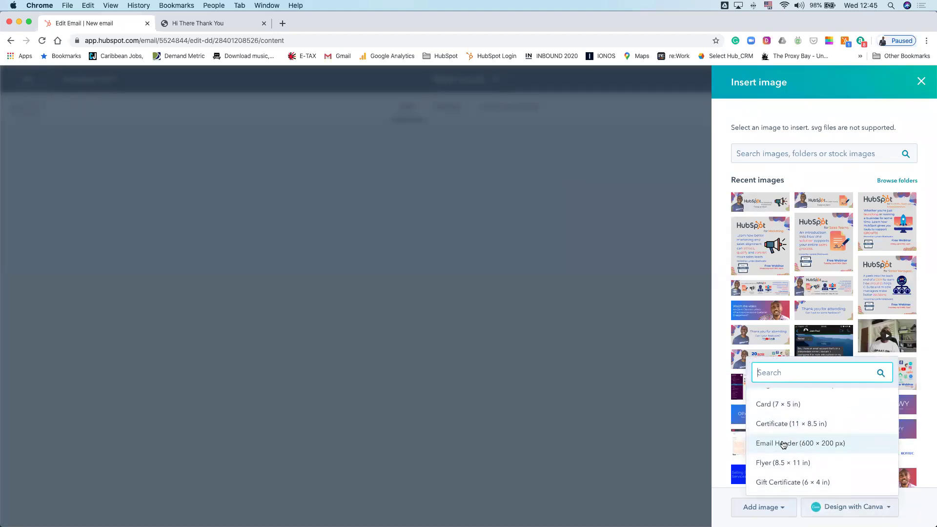
click(783, 444)
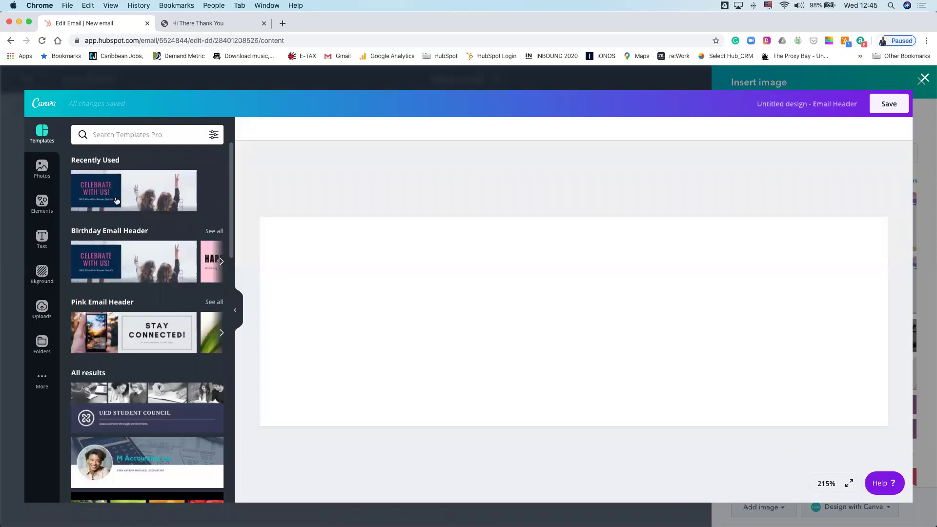
- Apply the recently used "Celebrate with us!" template to the header design, save it and insert the image into the email
click(131, 193)
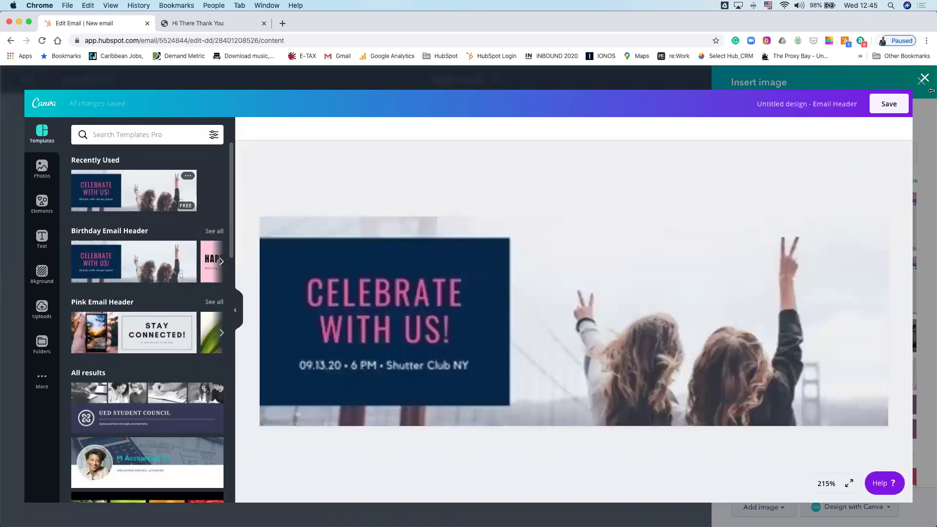
click(884, 104)
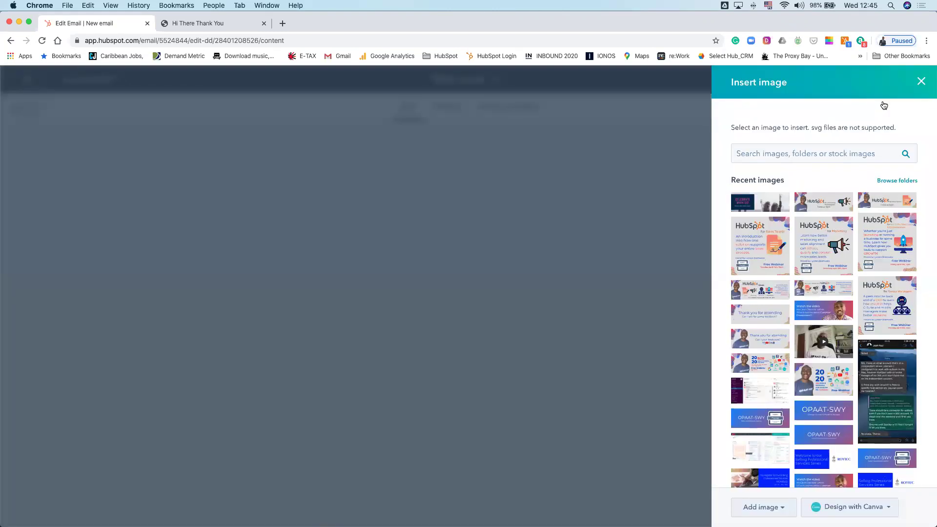
click(759, 201)
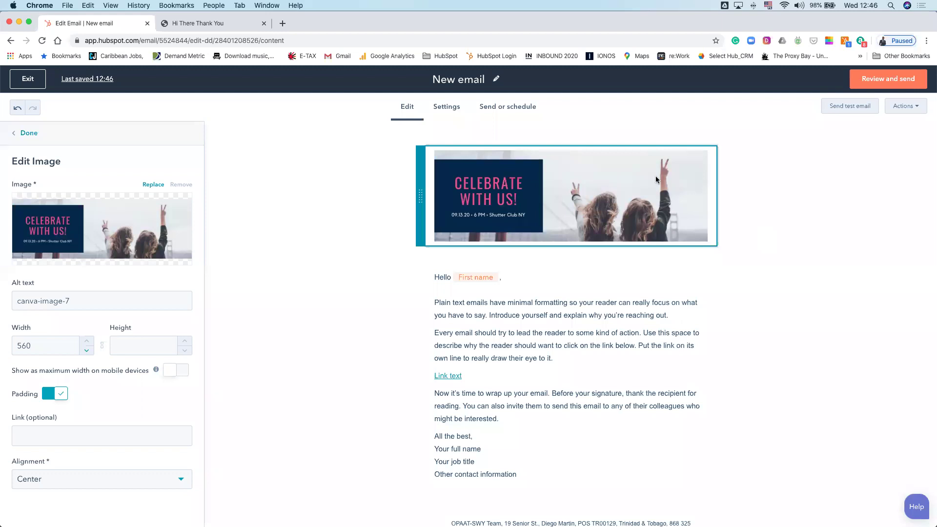
- Review the new email's sending options and available recipient lists, and exit the email editor without choosing recipients
click(506, 109)
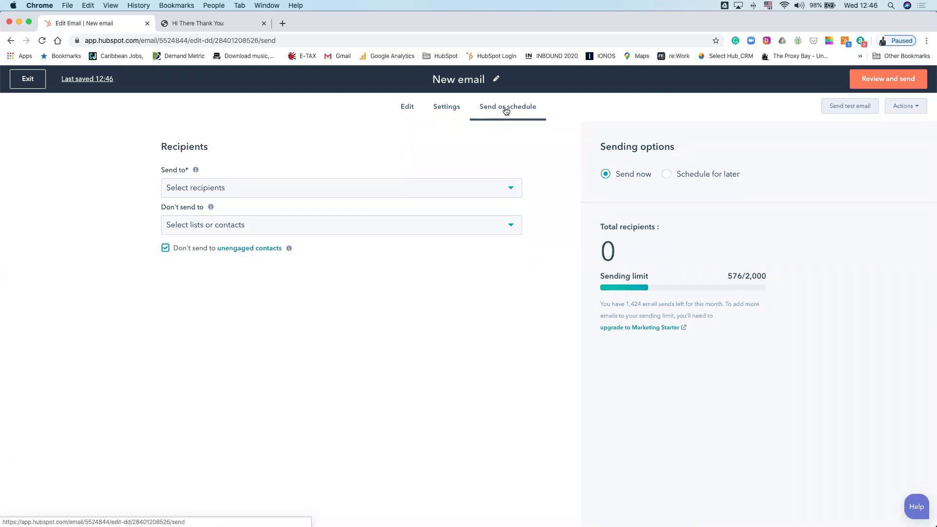
click(499, 192)
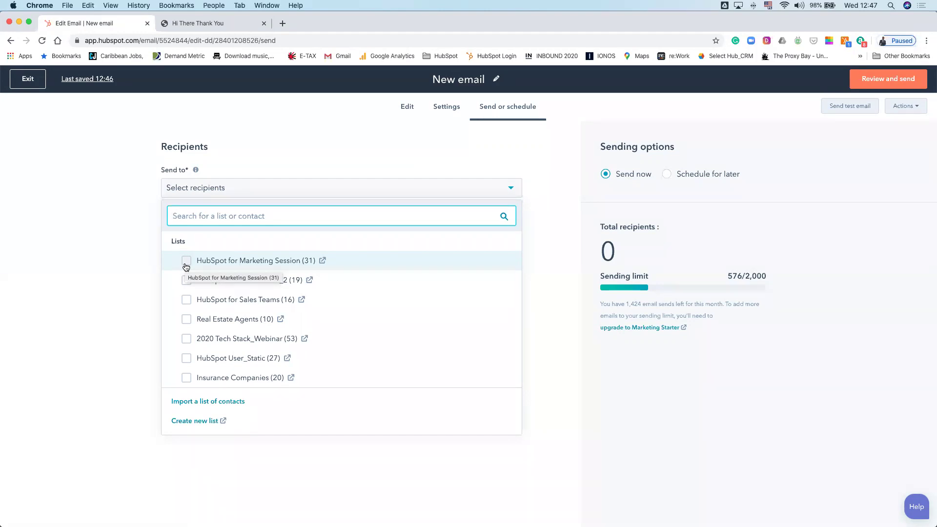
click(28, 80)
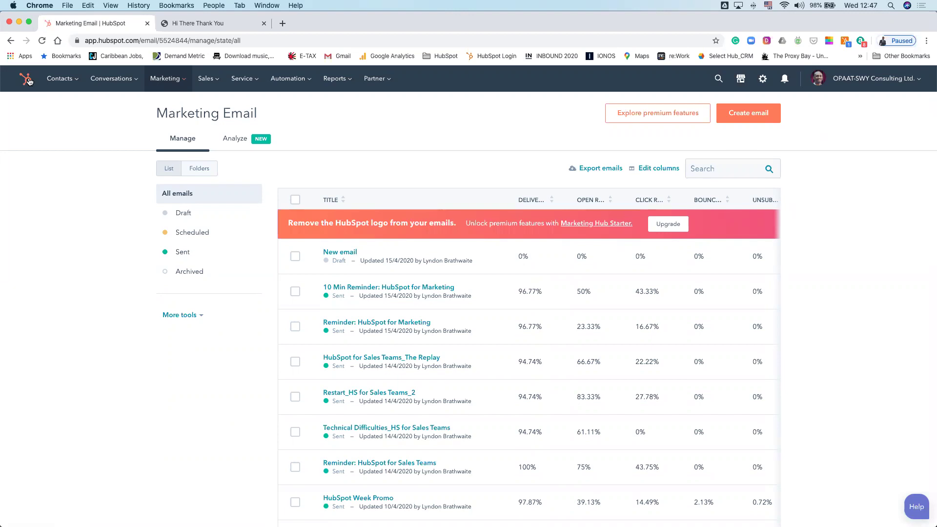
- Open the marketing forms list, look over the forms, and open the HubSpot CRM for SMEs/Start-Ups/Entrepreneurs form
mouse_move(181, 92)
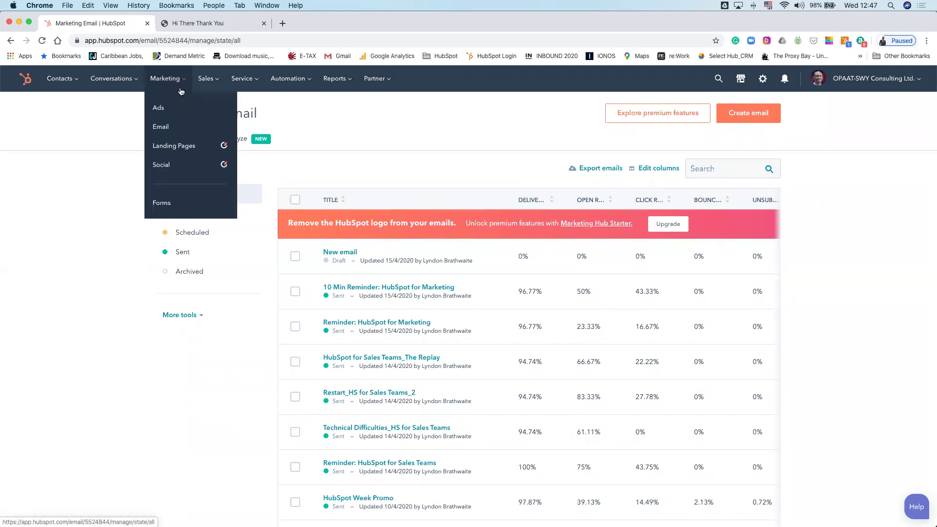
click(162, 203)
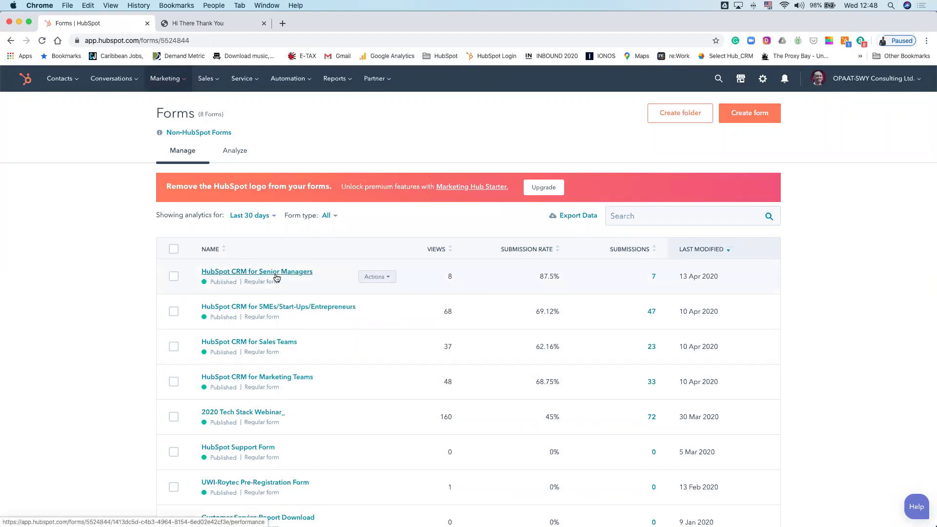
scroll(282, 329, down, 3)
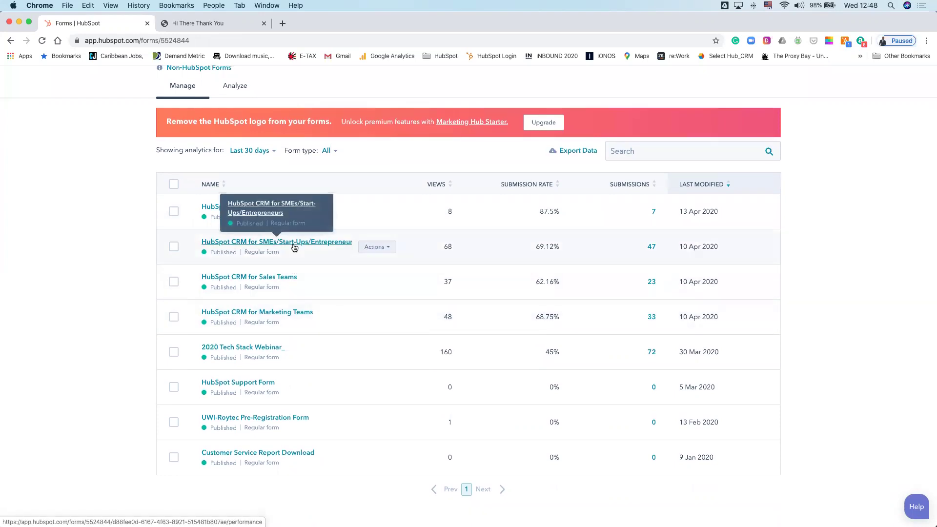
click(271, 243)
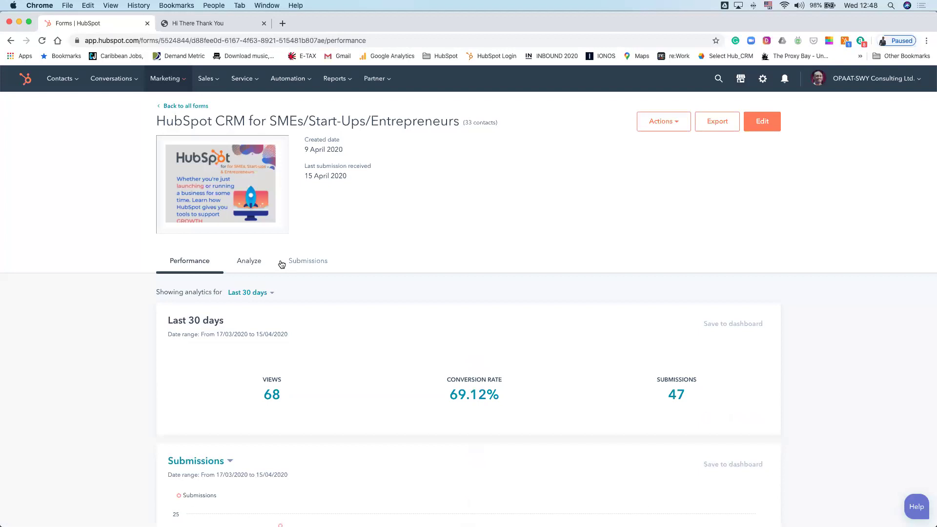
- Look through the form's submissions, including the contacts, conversion pages and submission dates
click(305, 271)
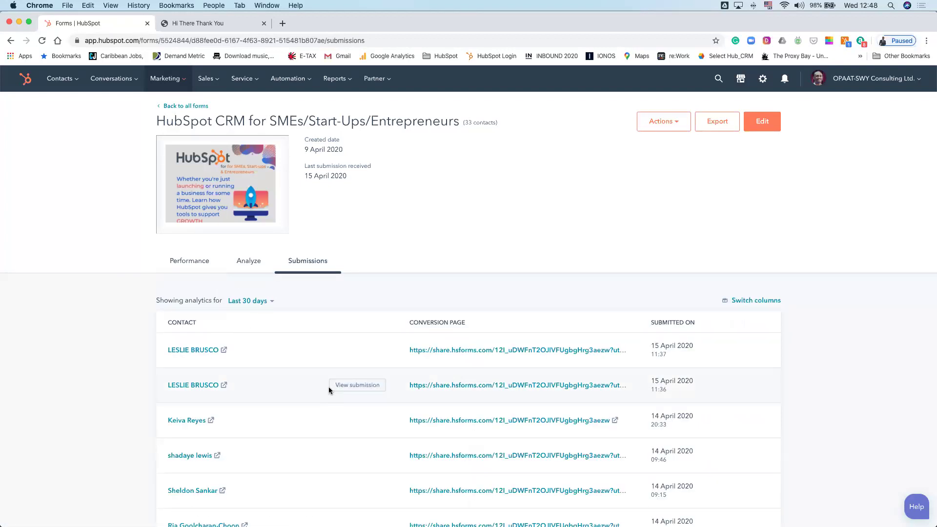
scroll(328, 388, down, 3)
scroll(329, 386, up, 3)
- Open the form's response analysis and review the overall responses and the answers given for each field
click(250, 263)
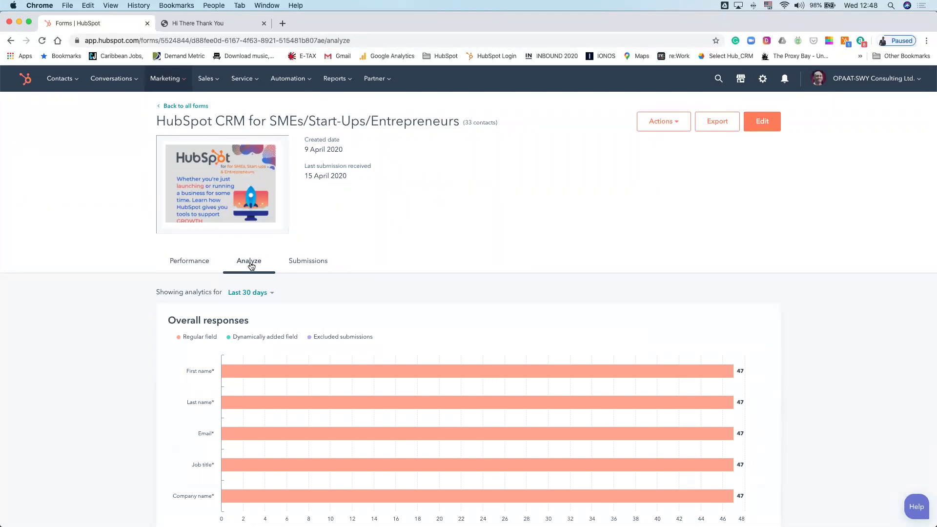
scroll(822, 346, down, 5)
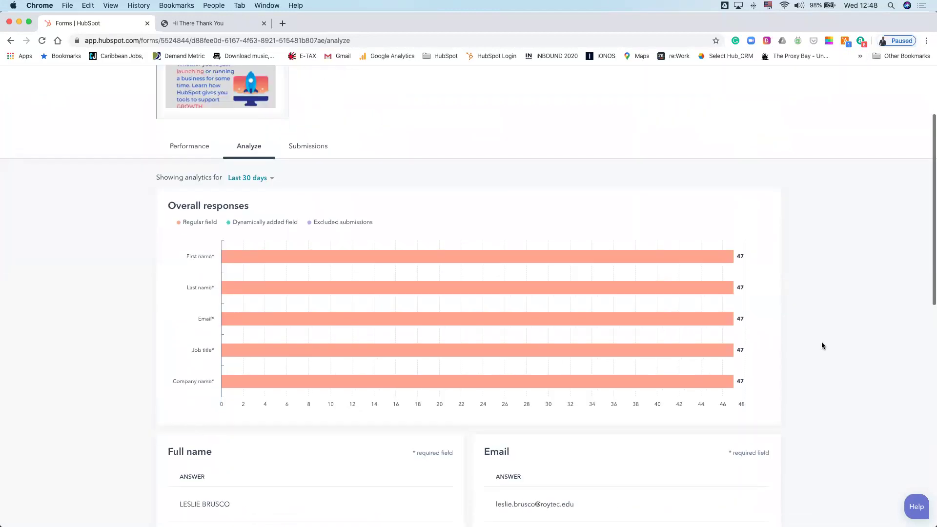
scroll(822, 346, down, 15)
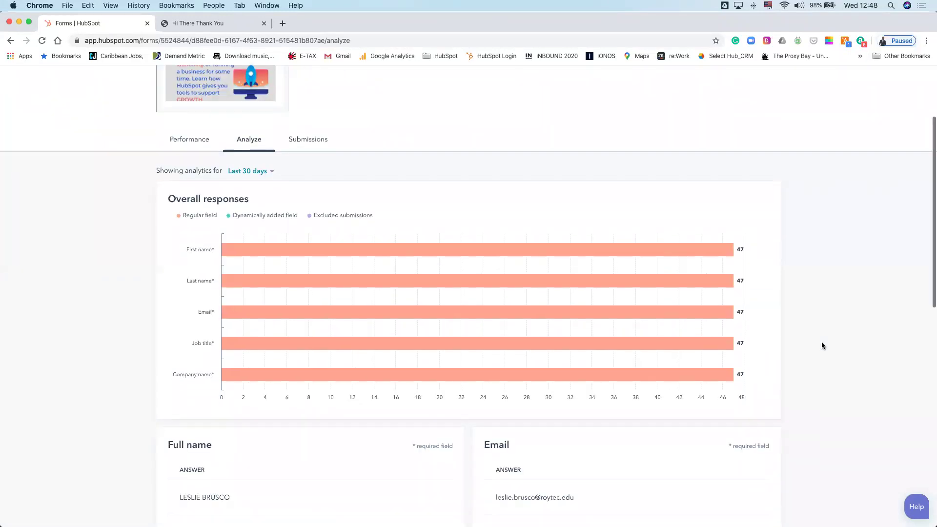
scroll(821, 346, down, 7)
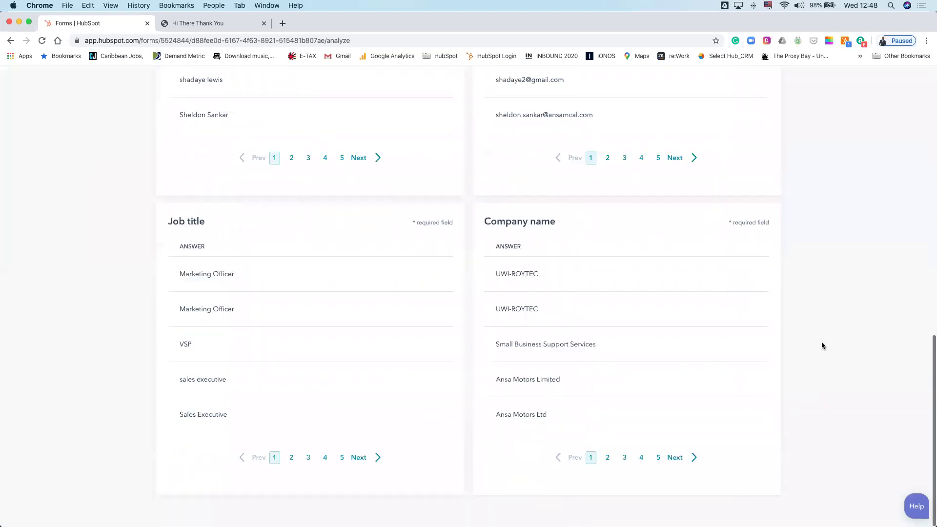
scroll(822, 345, up, 20)
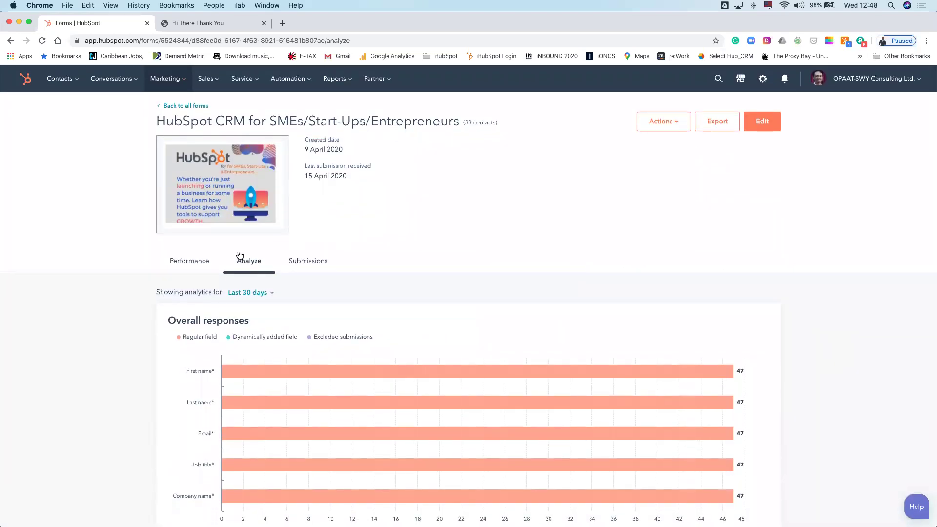
- Return to the form's performance report and examine the submissions chart and the Submissions by source table up close
click(190, 263)
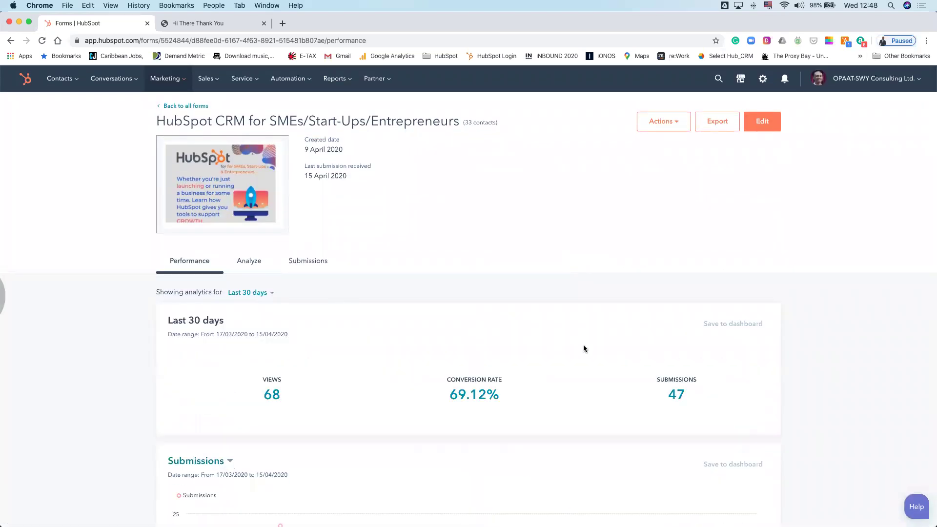
scroll(584, 349, down, 5)
scroll(583, 348, down, 7)
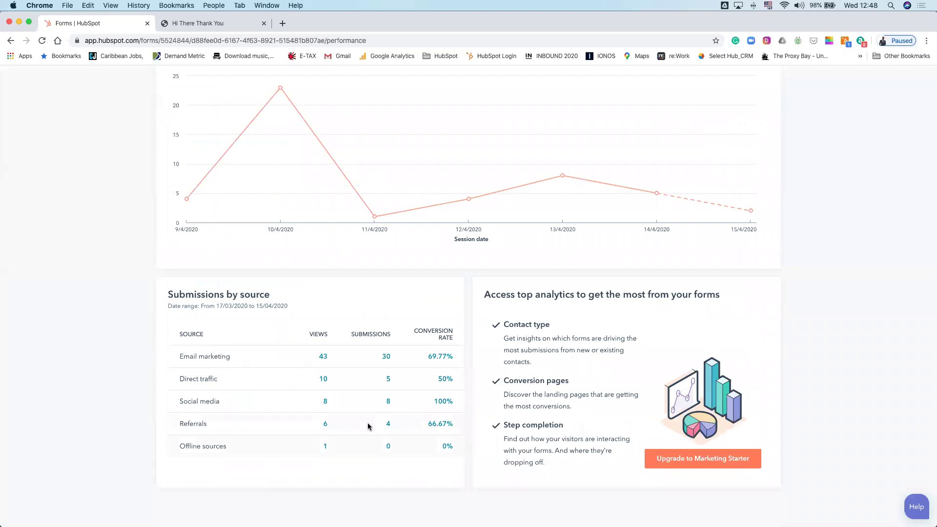
scroll(261, 351, up, 5)
scroll(261, 350, down, 5)
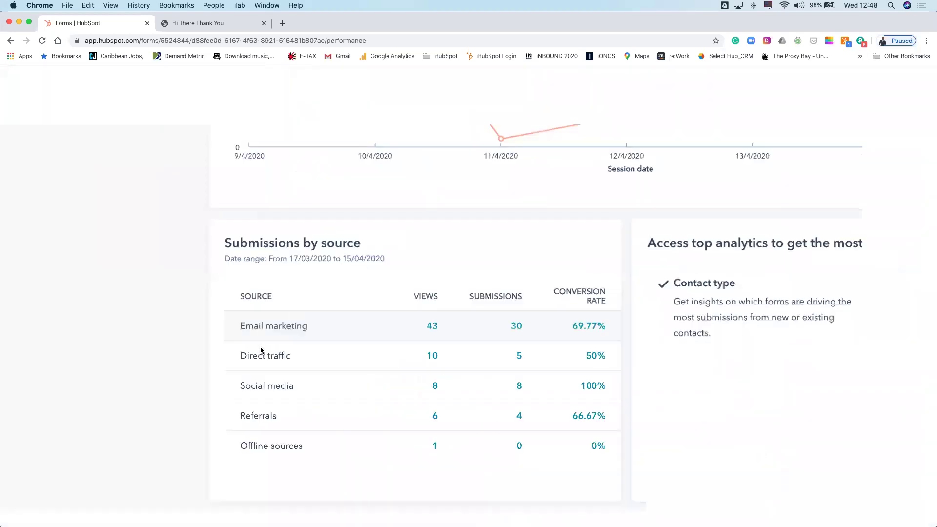
scroll(261, 350, up, 4)
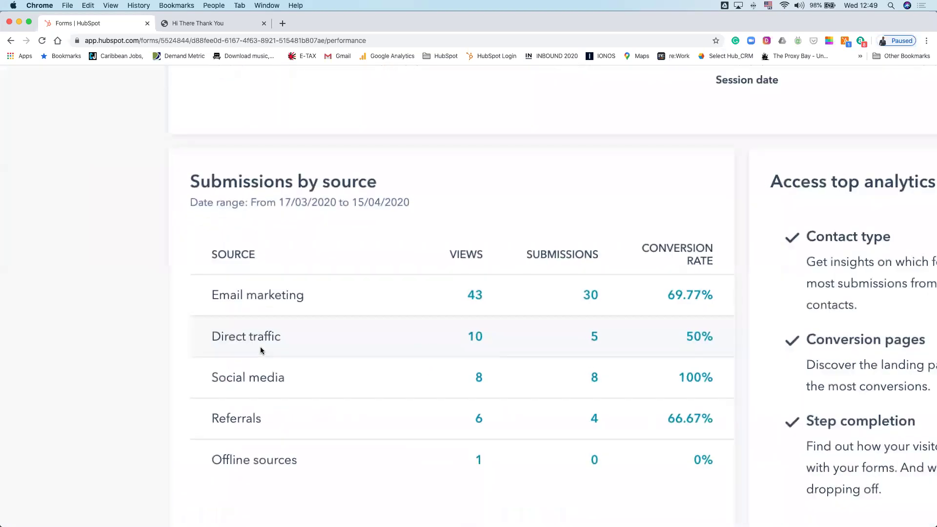
- Finish reviewing the form's Submissions by source table and open the Analytics Tools overview
scroll(261, 350, up, 1)
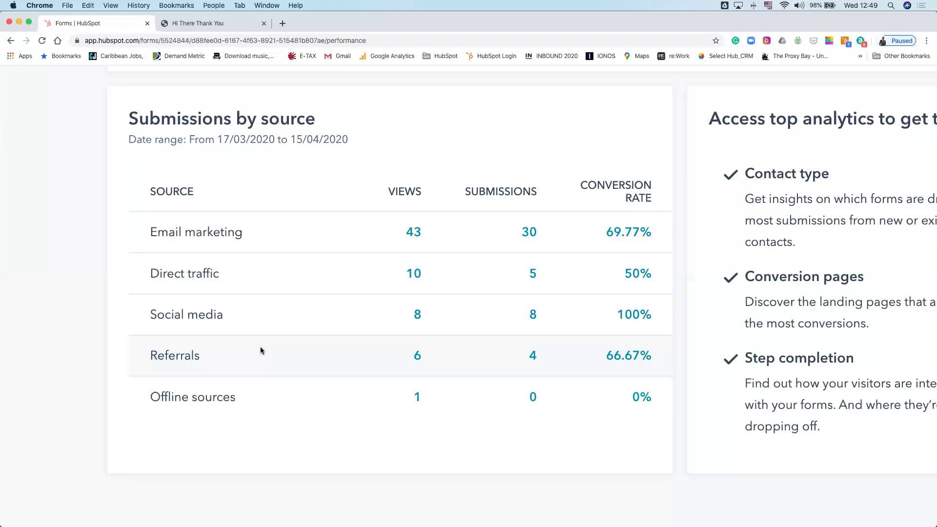
scroll(261, 350, up, 5)
key(super+minus)
key(super+minus)
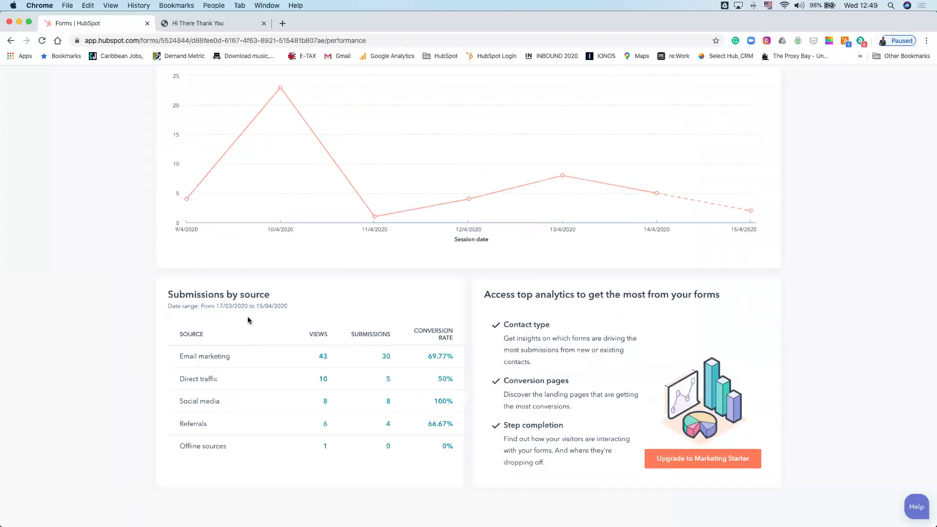
scroll(217, 228, up, 10)
mouse_move(137, 86)
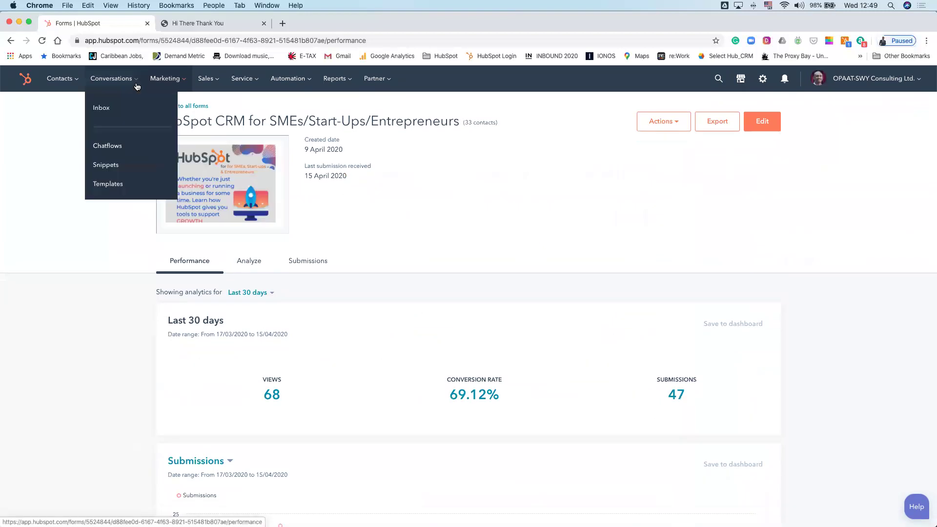
mouse_move(346, 85)
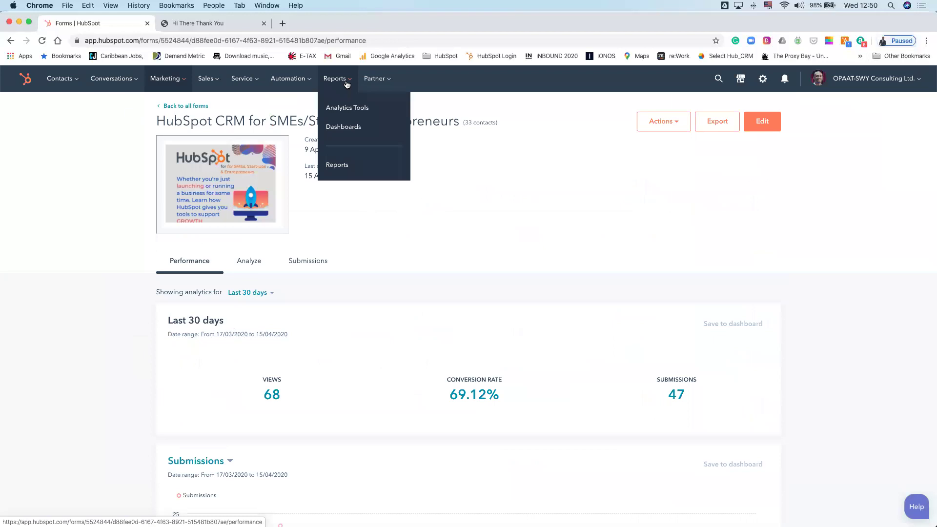
click(346, 108)
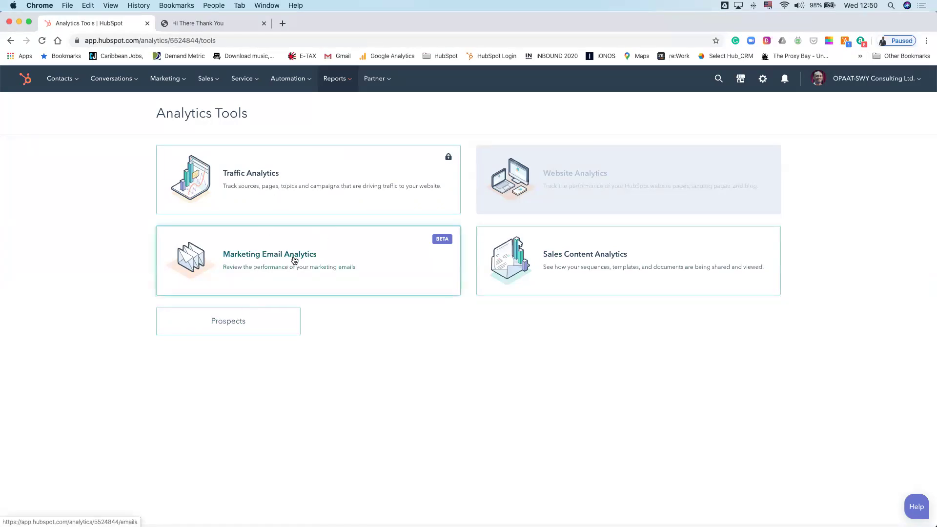
- Open the Prospects list, remove the "Internet service provider is equal to False" filter, and switch to the Regional Prospects view
click(228, 323)
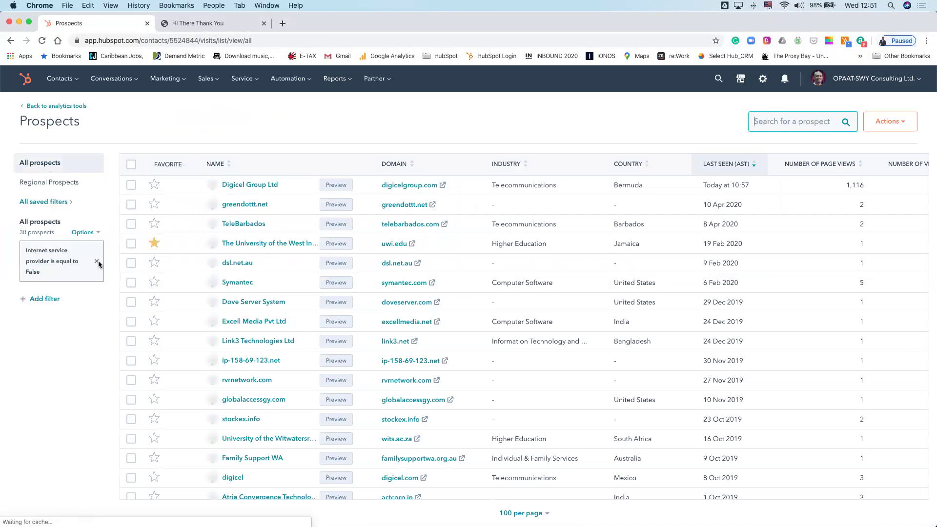
click(97, 263)
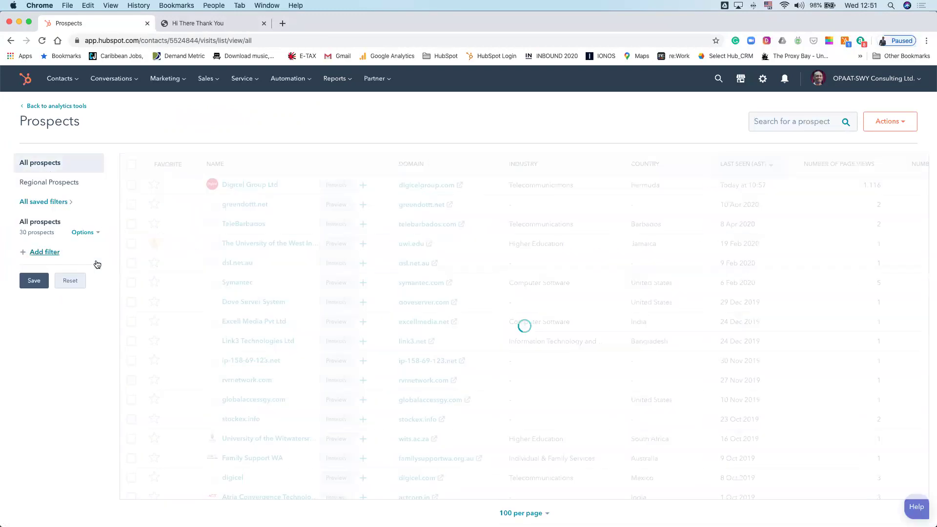
click(63, 187)
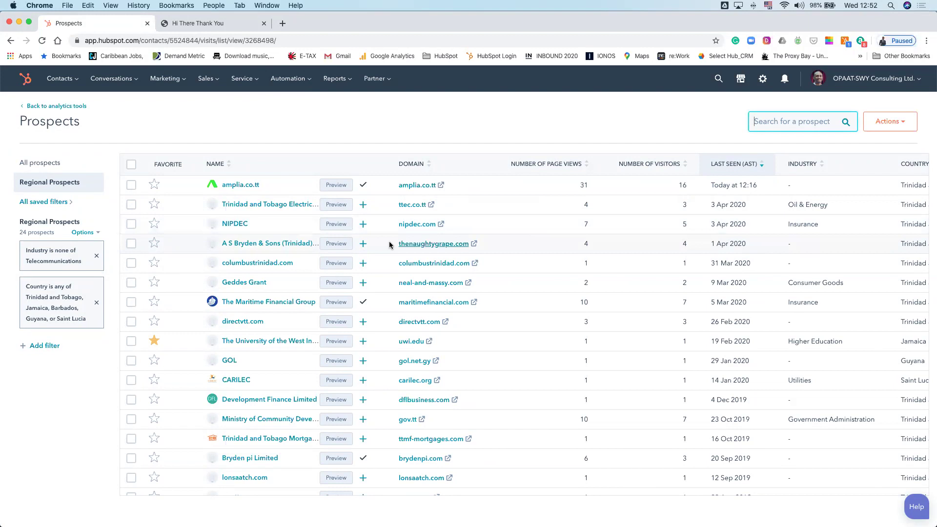
- Preview the A S Bryden & Sons (Trinidad) Ltd. prospect, read its visit details, and close the preview
click(343, 249)
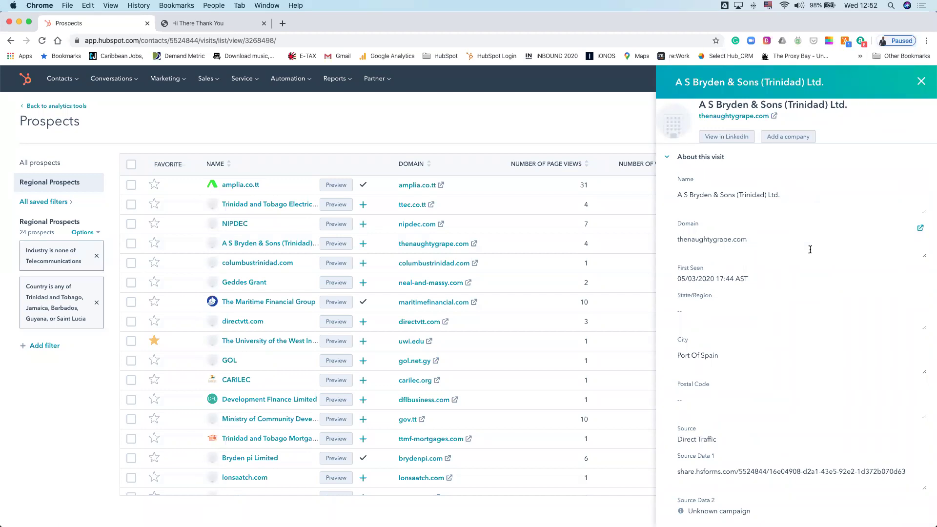
scroll(810, 249, down, 2)
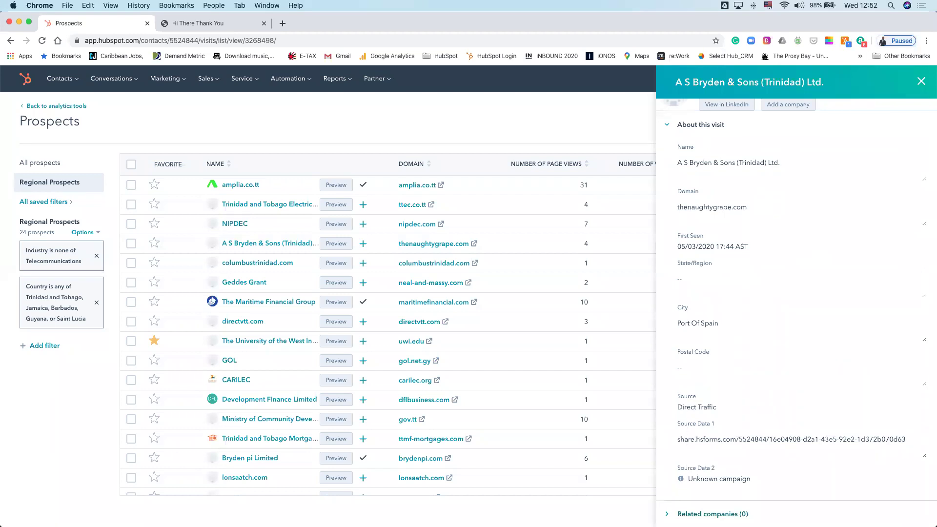
click(667, 126)
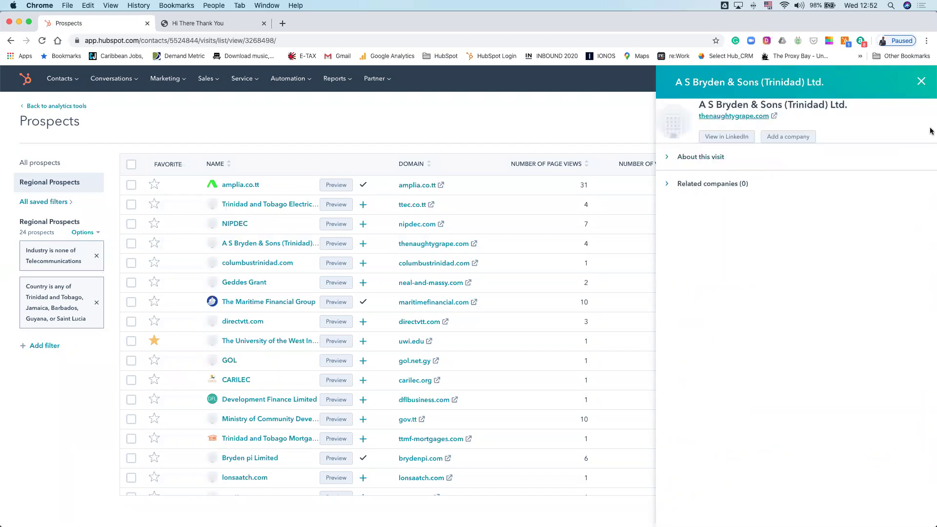
click(921, 81)
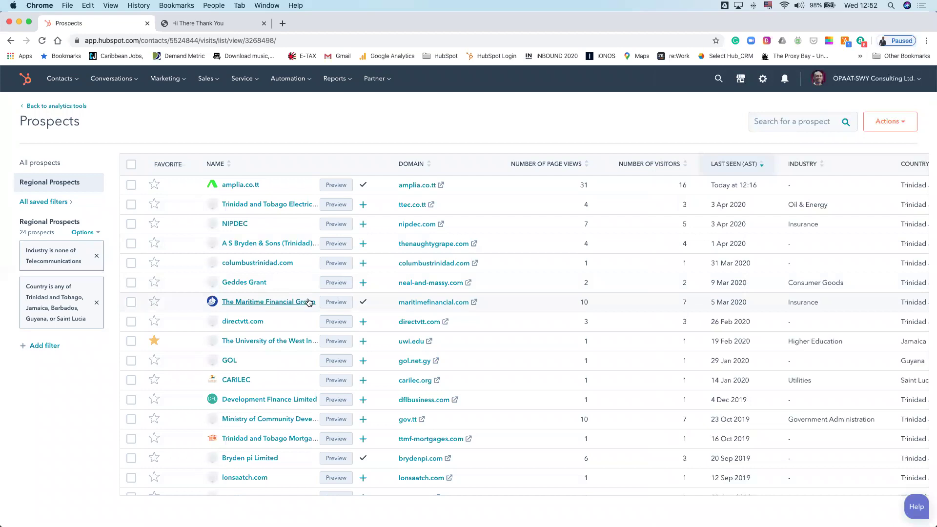
- Preview The Maritime Financial Group prospect, review its visit details and related companies, and close the preview
click(336, 302)
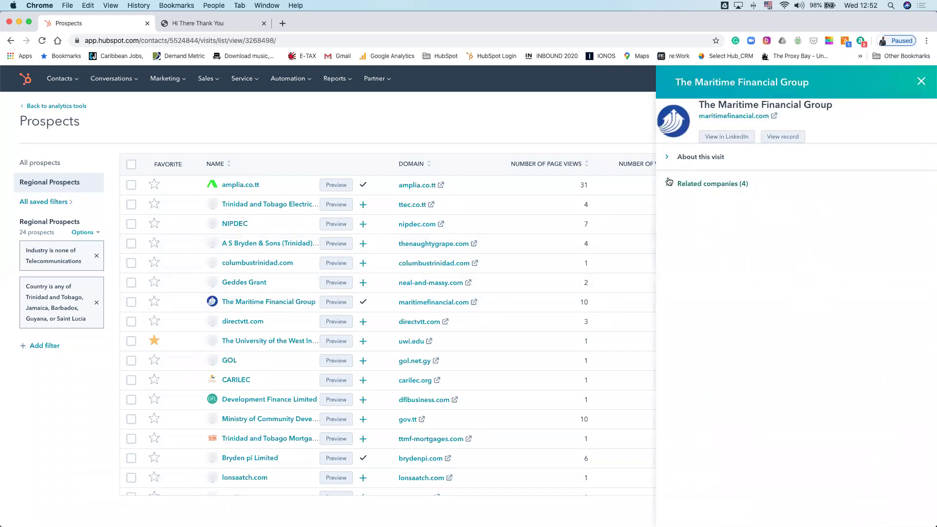
click(667, 158)
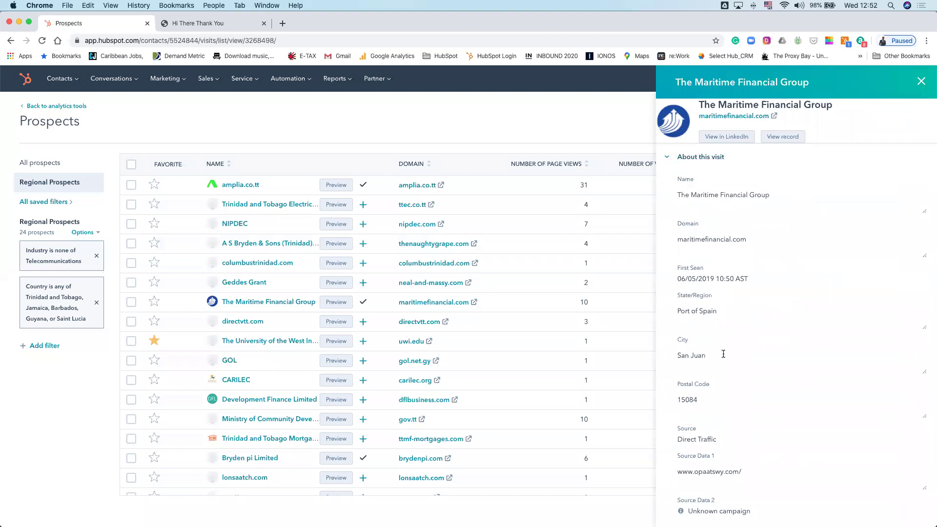
scroll(724, 354, down, 2)
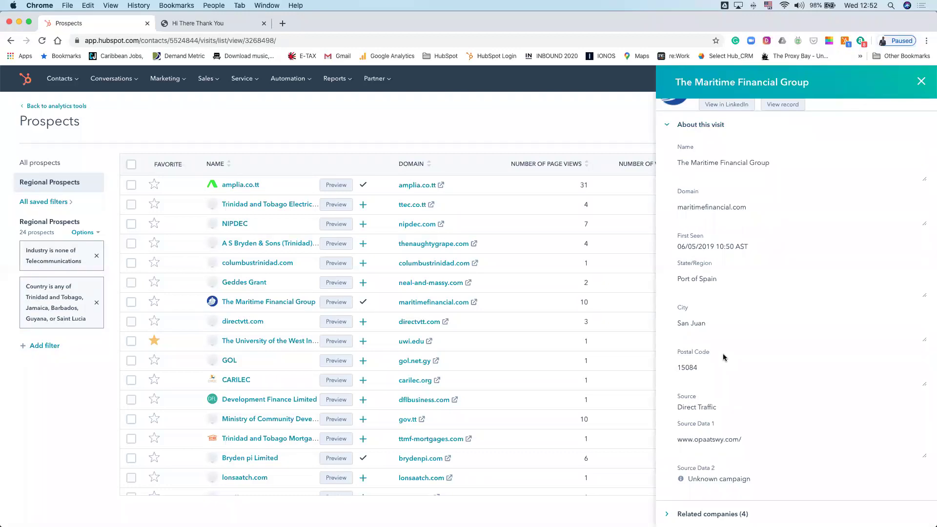
click(669, 125)
click(668, 184)
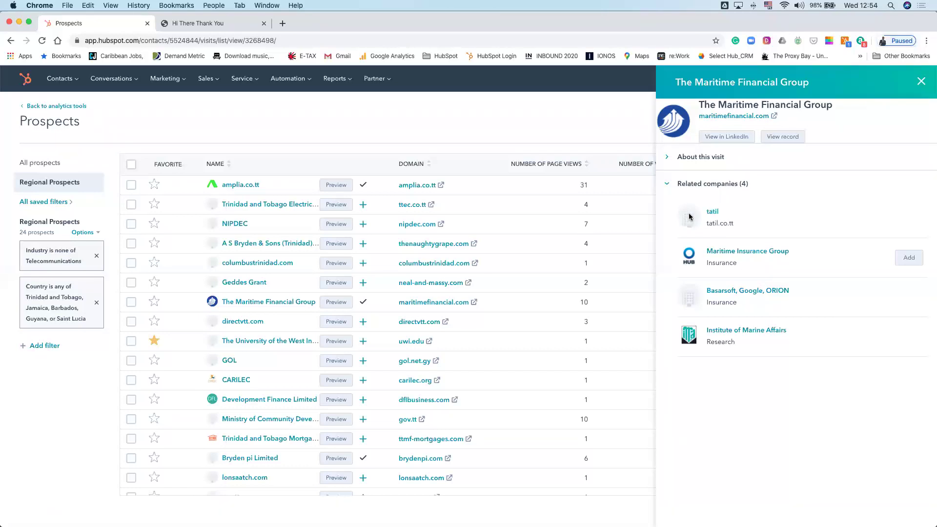
click(669, 185)
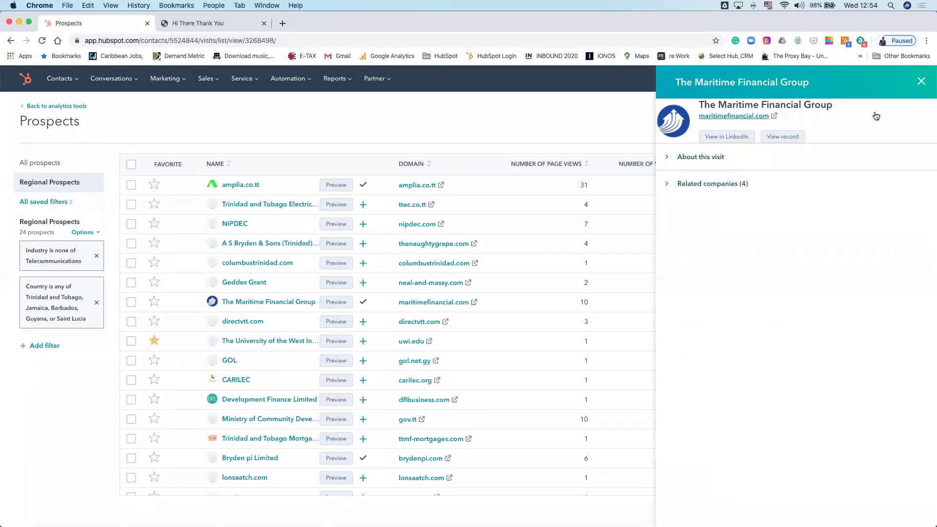
click(920, 83)
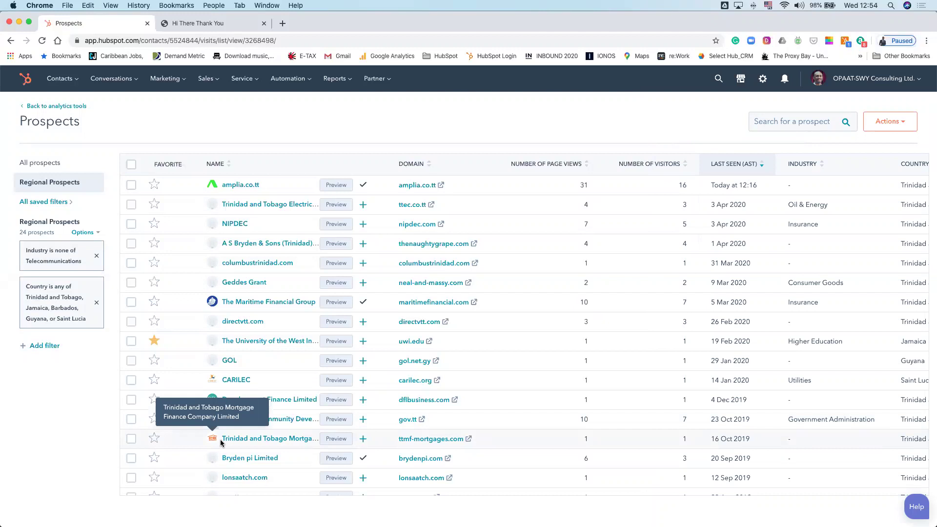
- Preview the Trinidad and Tobago Mortgage Finance Company Limited prospect, check its related companies, and close the preview
click(333, 439)
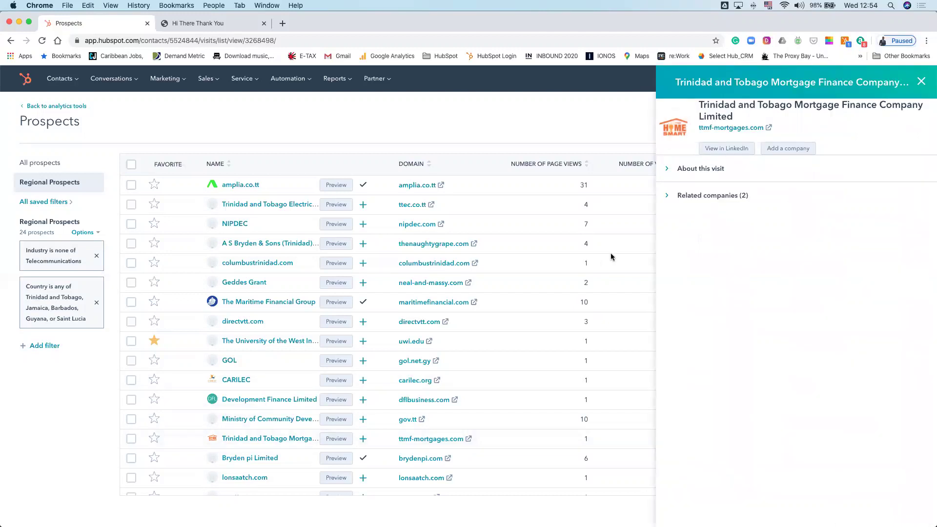
click(667, 200)
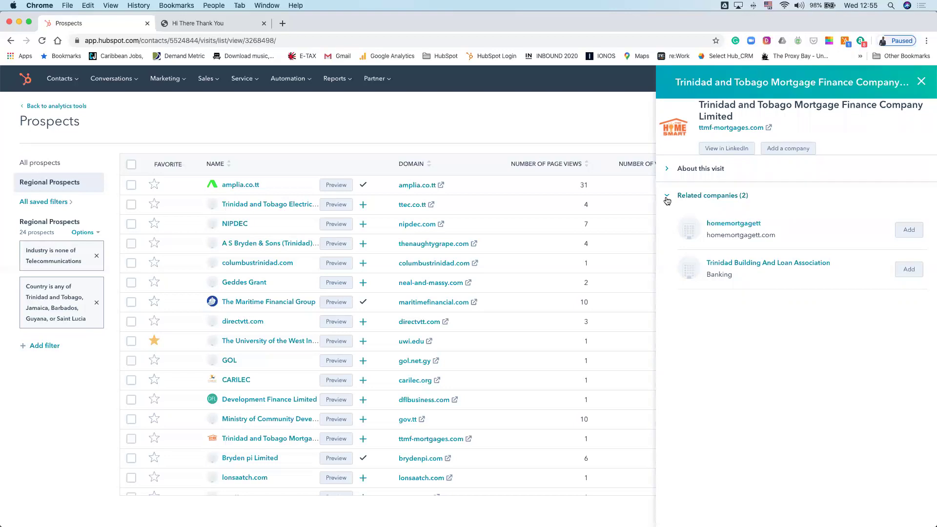
click(667, 199)
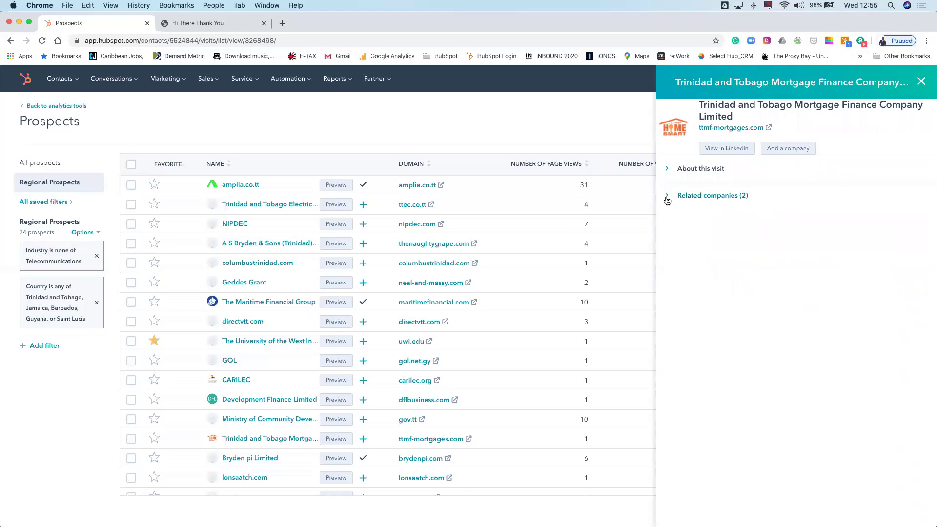
click(921, 82)
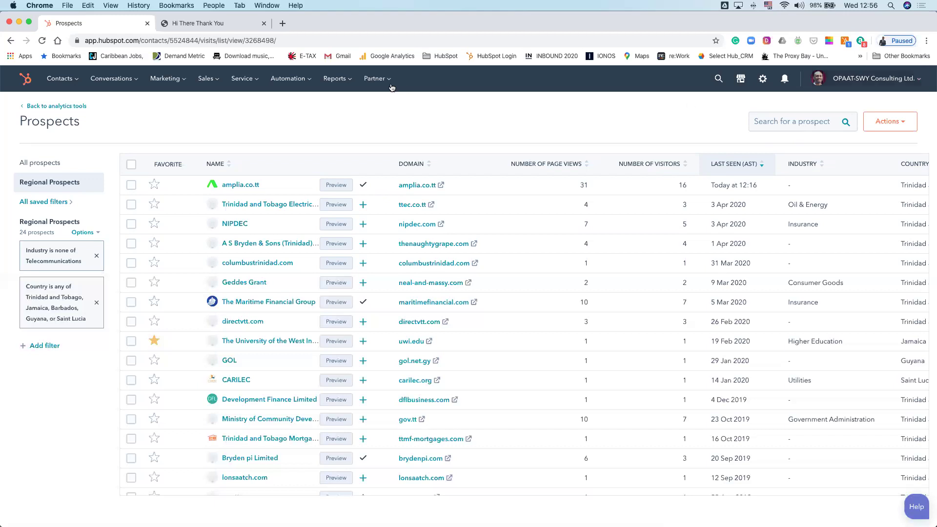
- Open all saved filters for contacts, examine the self-created ones up close, and close the Hi There Thank You page
mouse_move(78, 80)
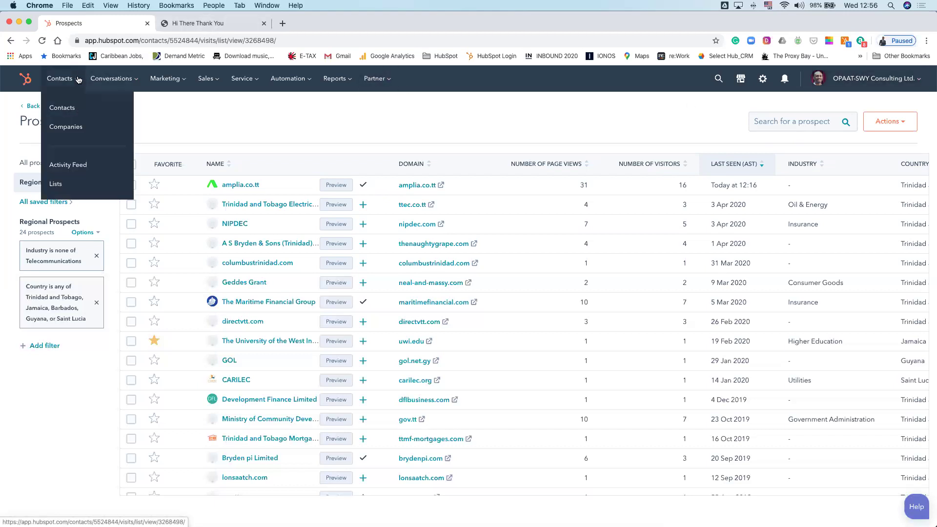
click(62, 108)
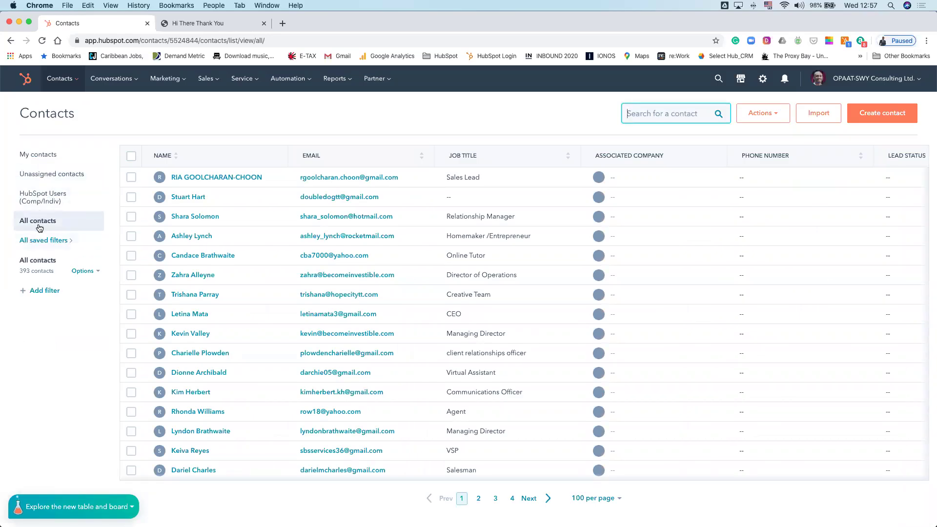
click(37, 241)
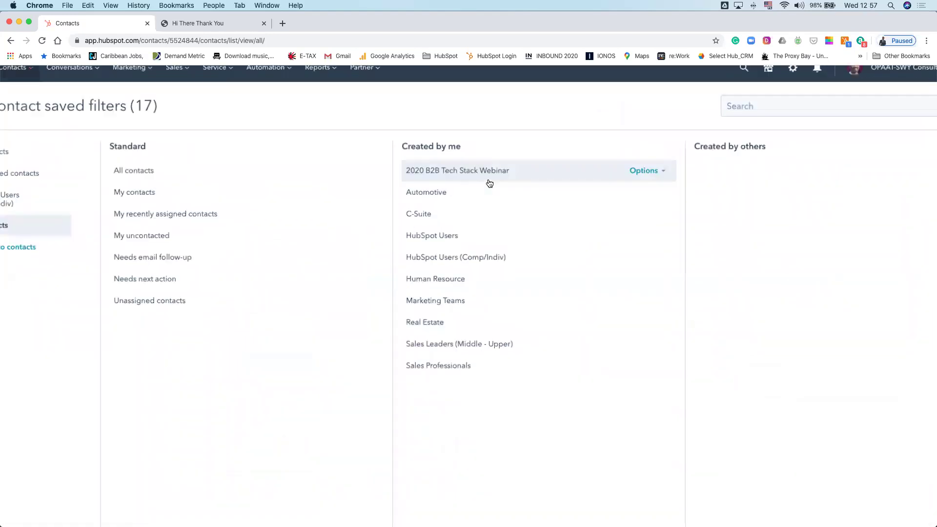
ctrl+scroll(489, 183, up, 3)
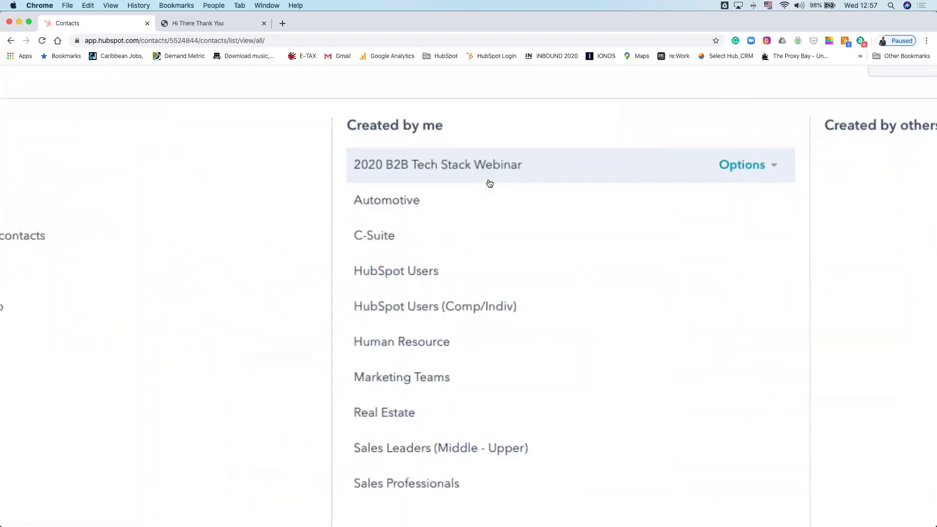
scroll(489, 183, down, 1)
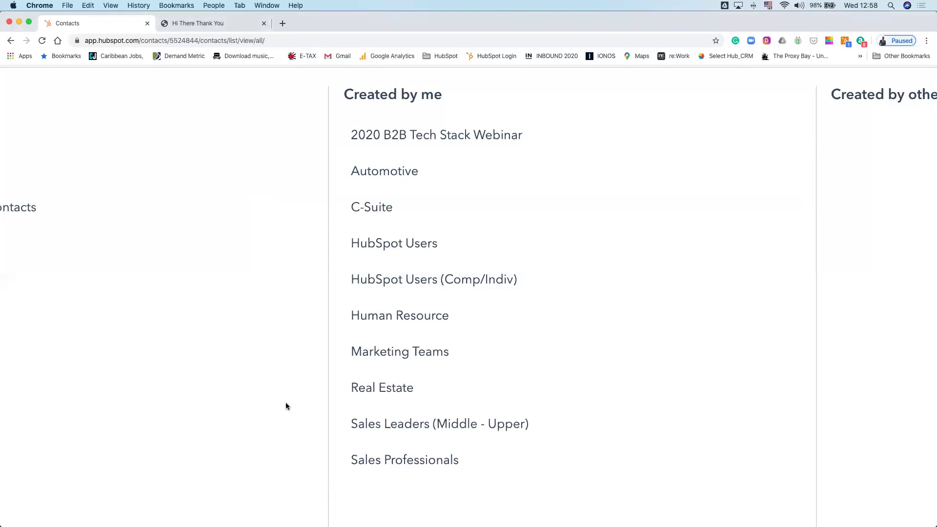
click(264, 23)
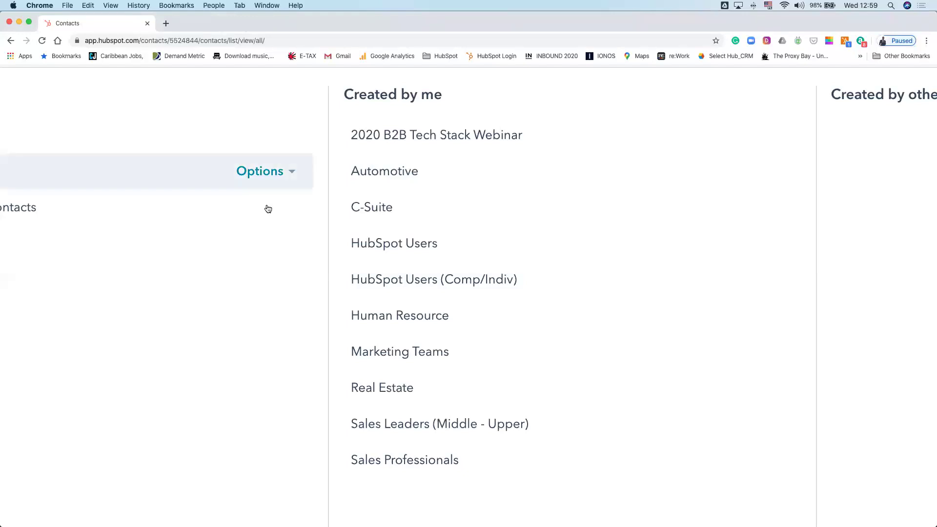
key(super+0)
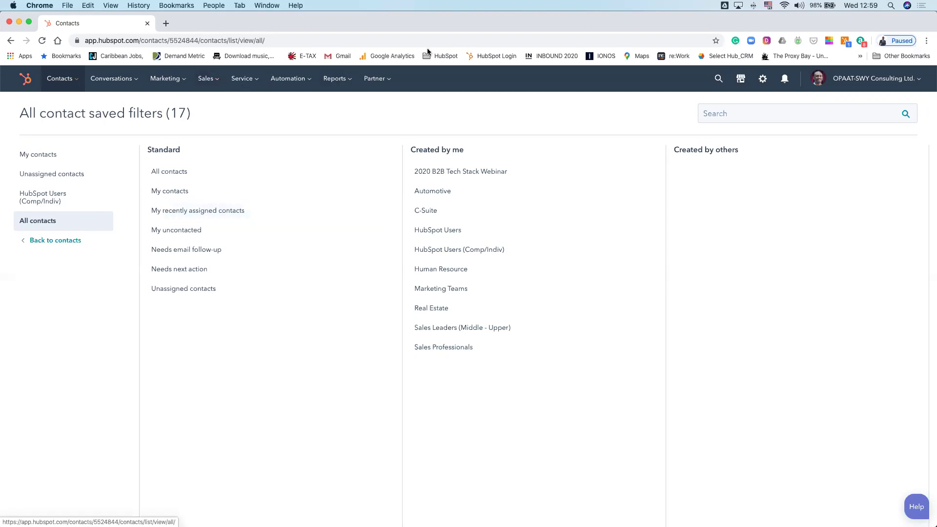
- Open the App Marketplace and browse its categories and the popular, new and free apps
click(741, 80)
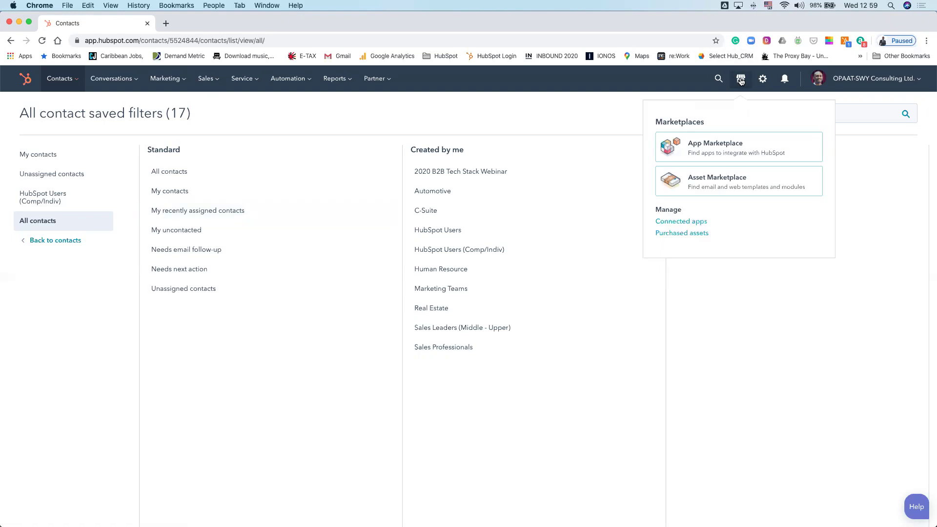
click(700, 147)
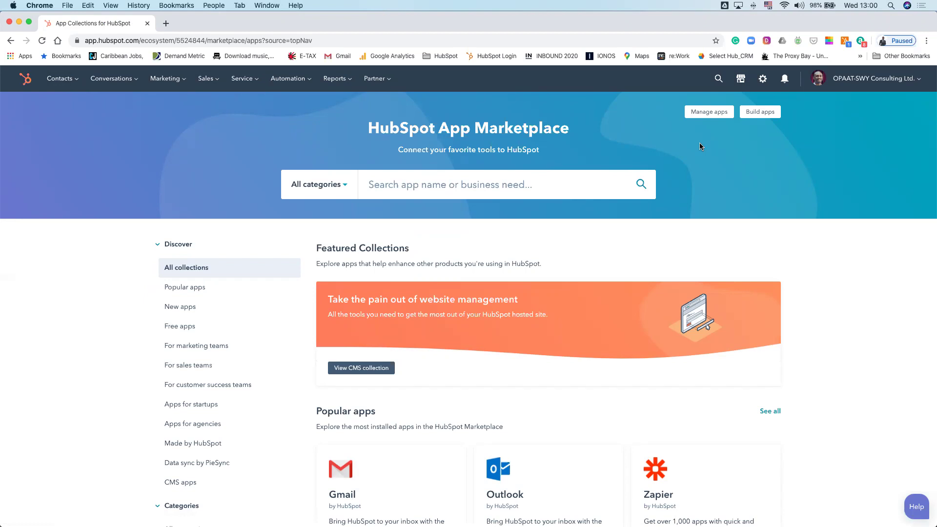
scroll(700, 146, down, 5)
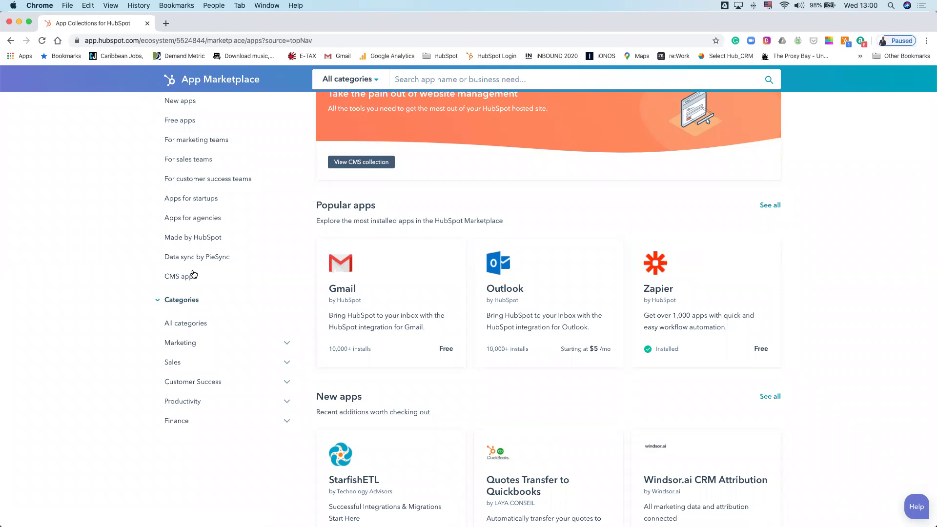
scroll(194, 273, up, 3)
scroll(193, 272, down, 3)
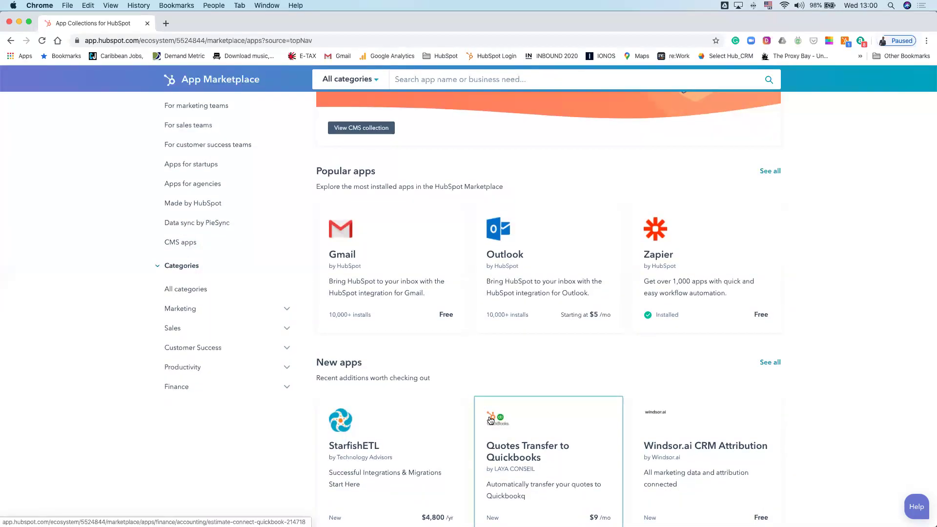
scroll(497, 430, up, 5)
scroll(557, 460, down, 5)
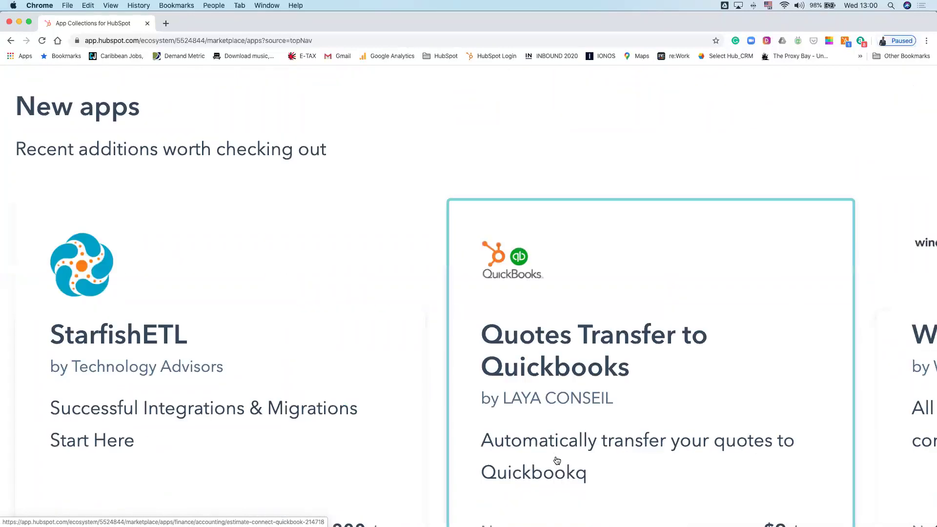
scroll(557, 461, down, 5)
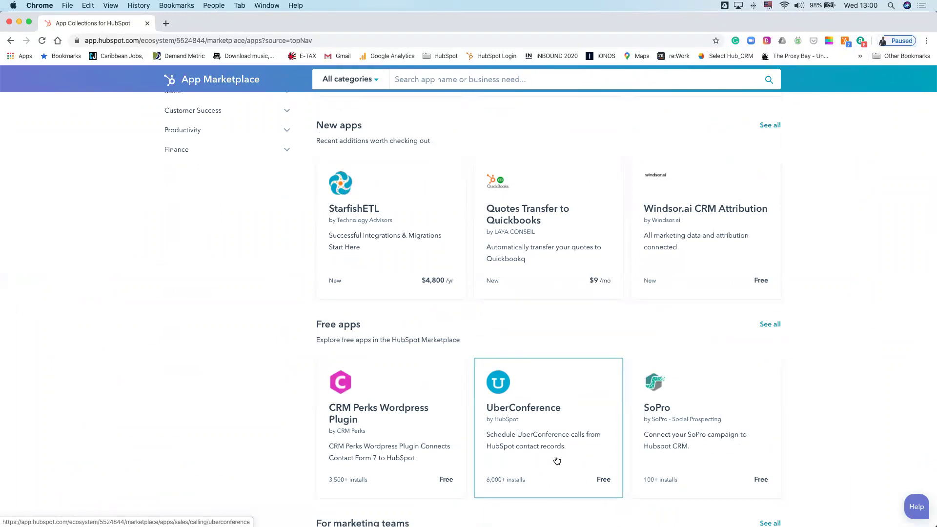
scroll(557, 461, up, 5)
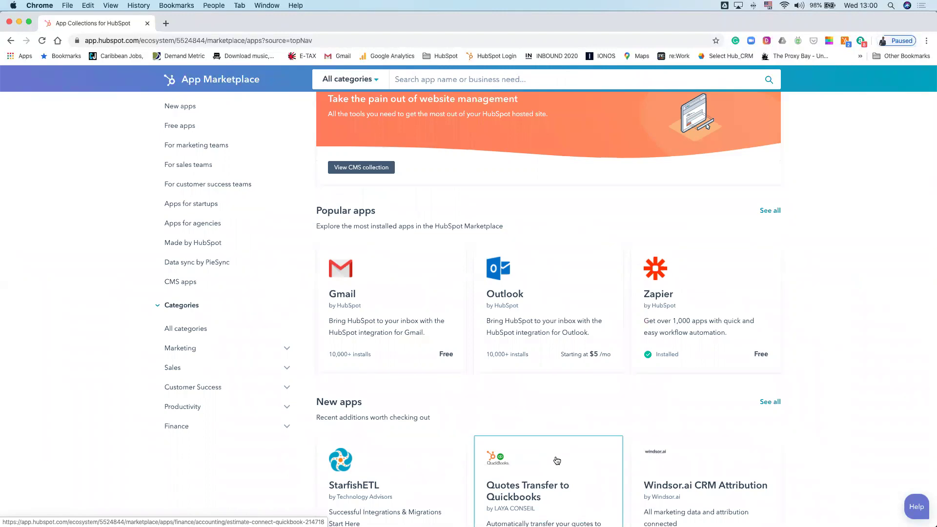
- Switch to the full-screen Preview window with the HubSpot "Let's take a peek" slide
key(ctrl+Up)
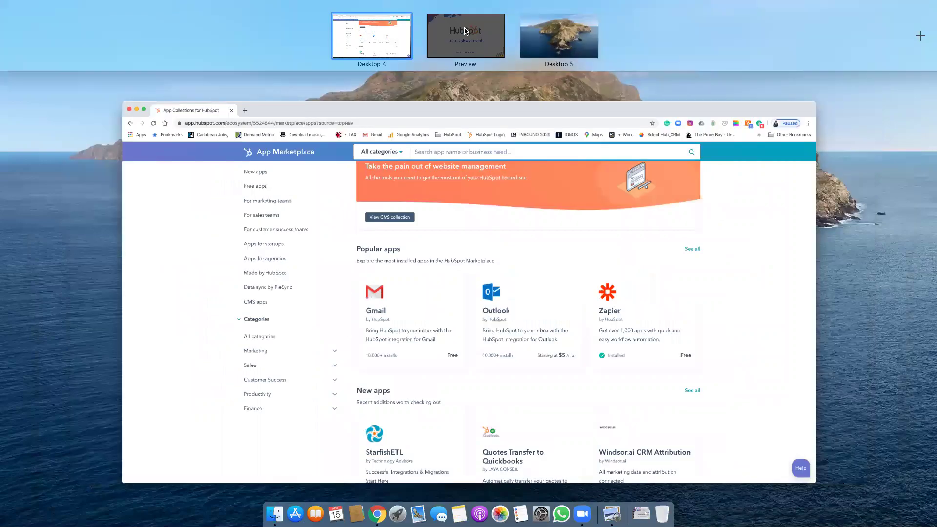
click(466, 22)
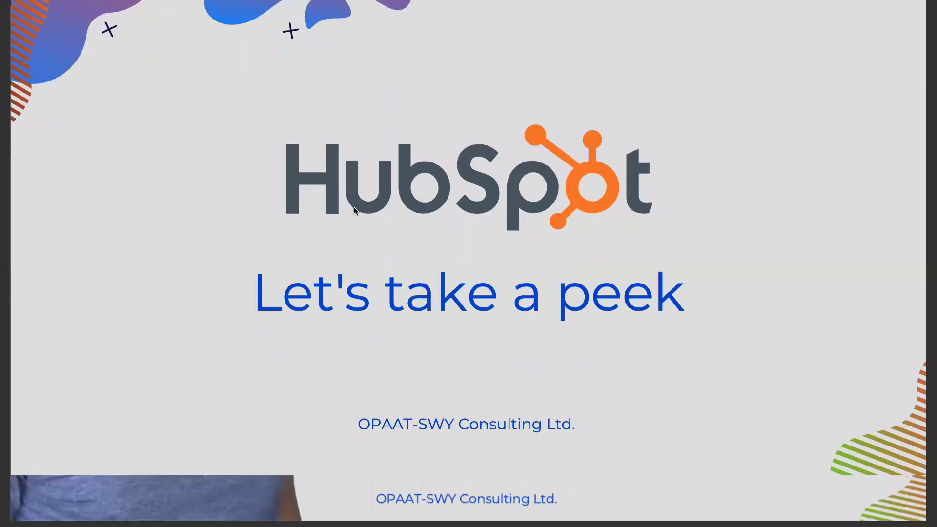